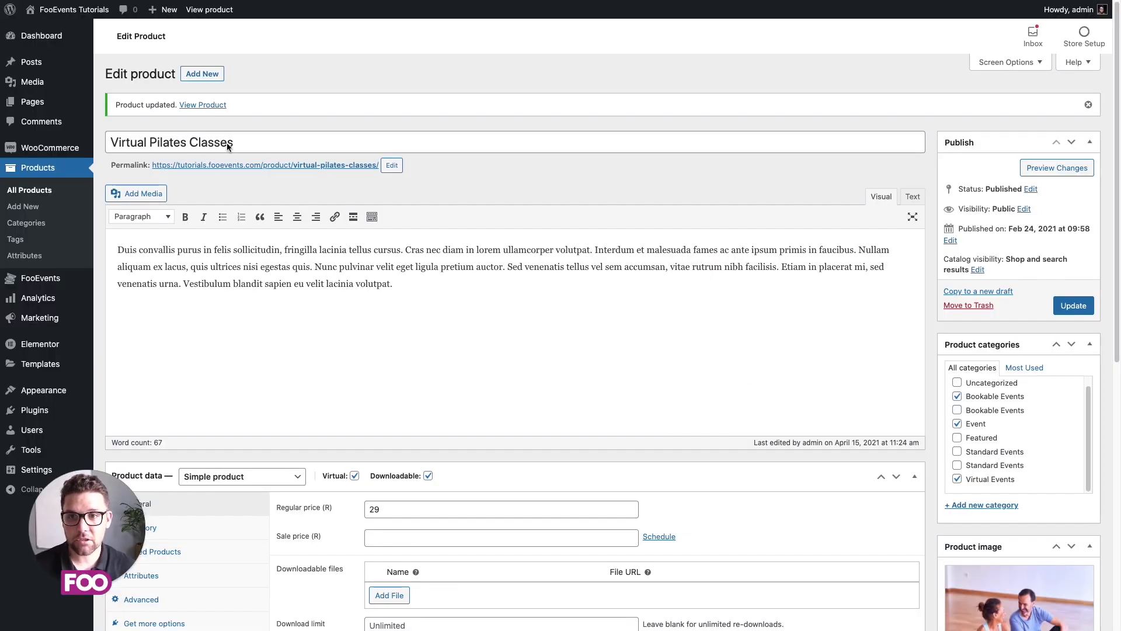
pyautogui.scroll(-1, 304, 171)
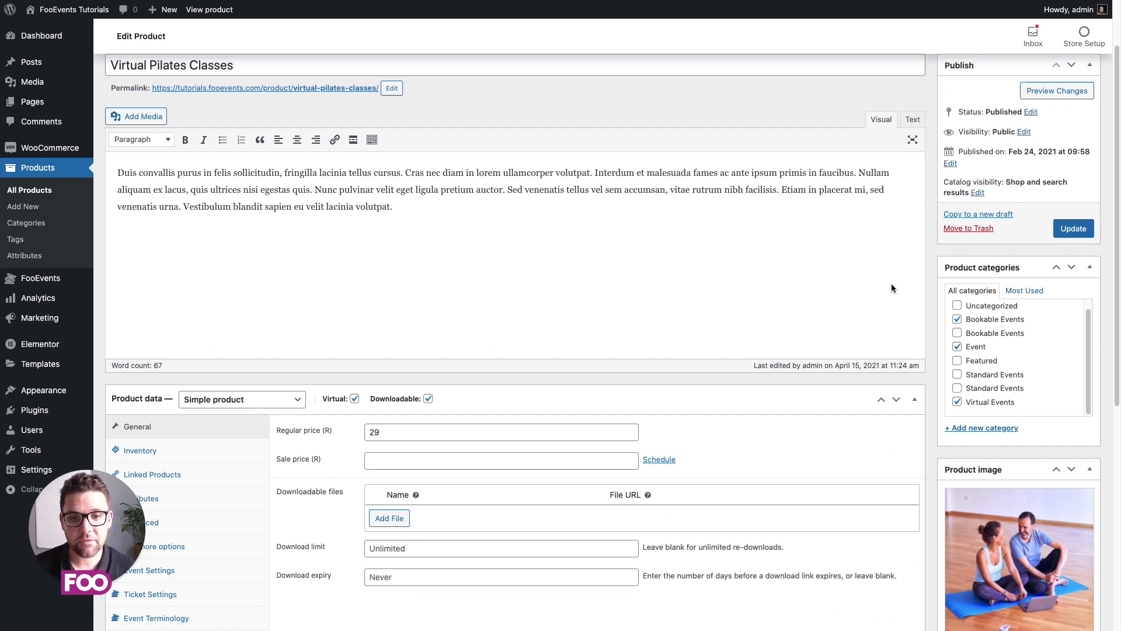
pyautogui.scroll(-3, 885, 342)
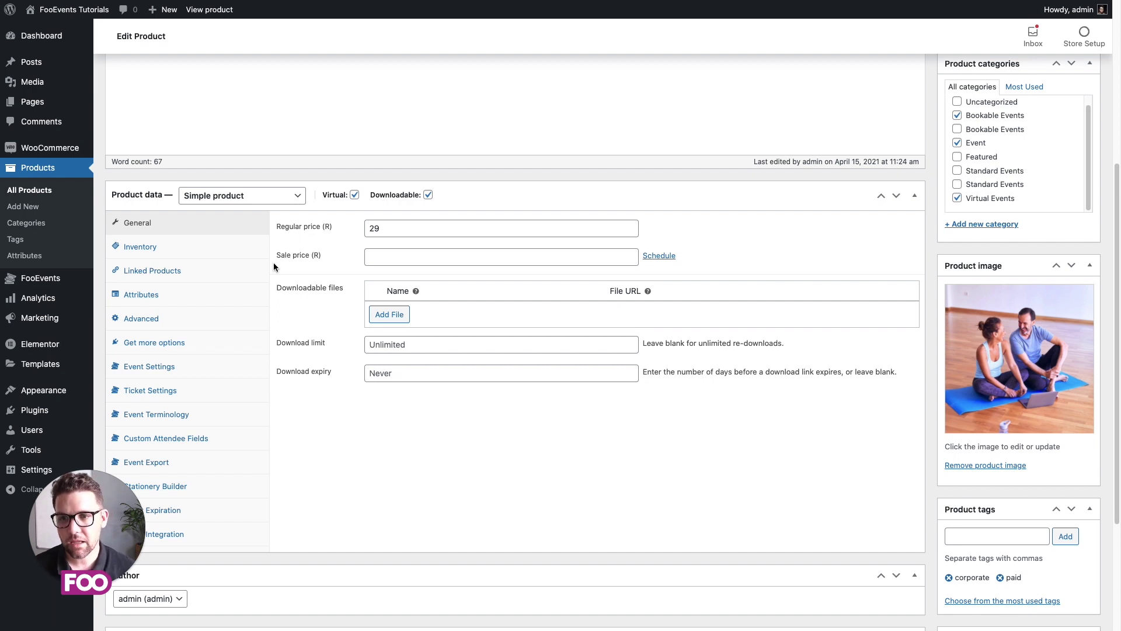
# Step: In Event Settings, make Virtual Pilates Classes a Bookable event
pyautogui.click(176, 368)
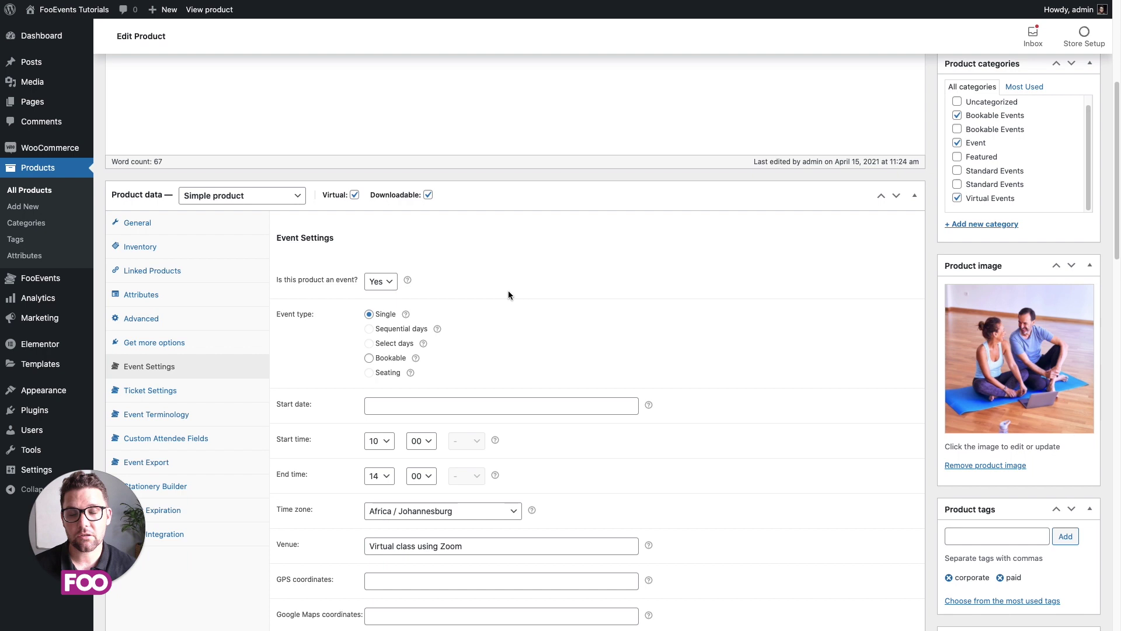
pyautogui.scroll(-1, 508, 295)
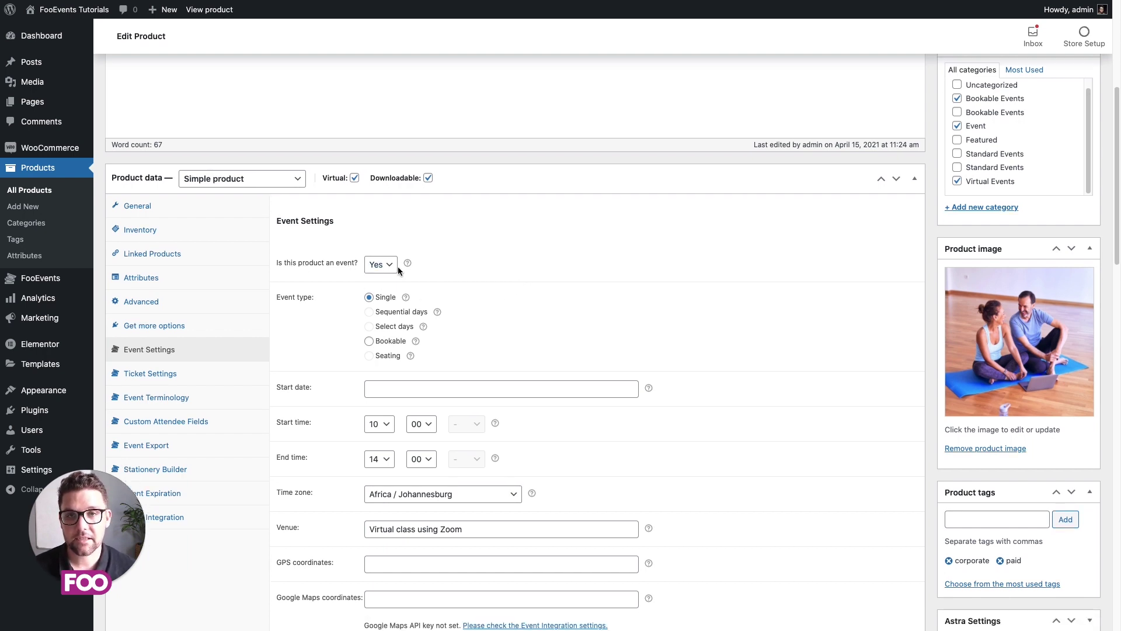
pyautogui.scroll(-3, 398, 267)
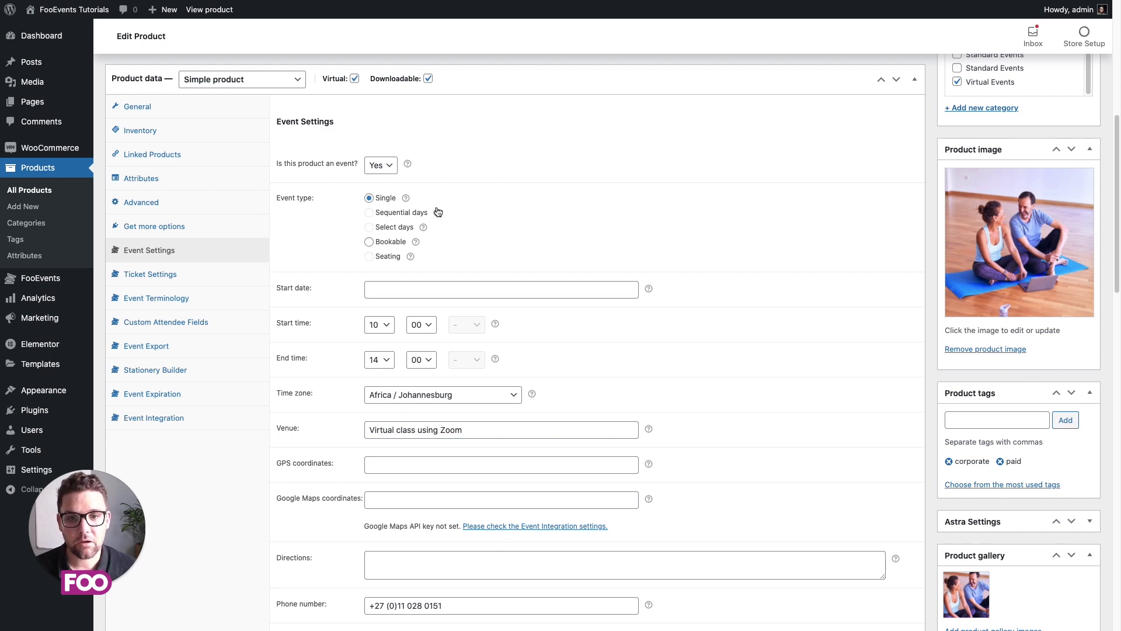
pyautogui.click(369, 241)
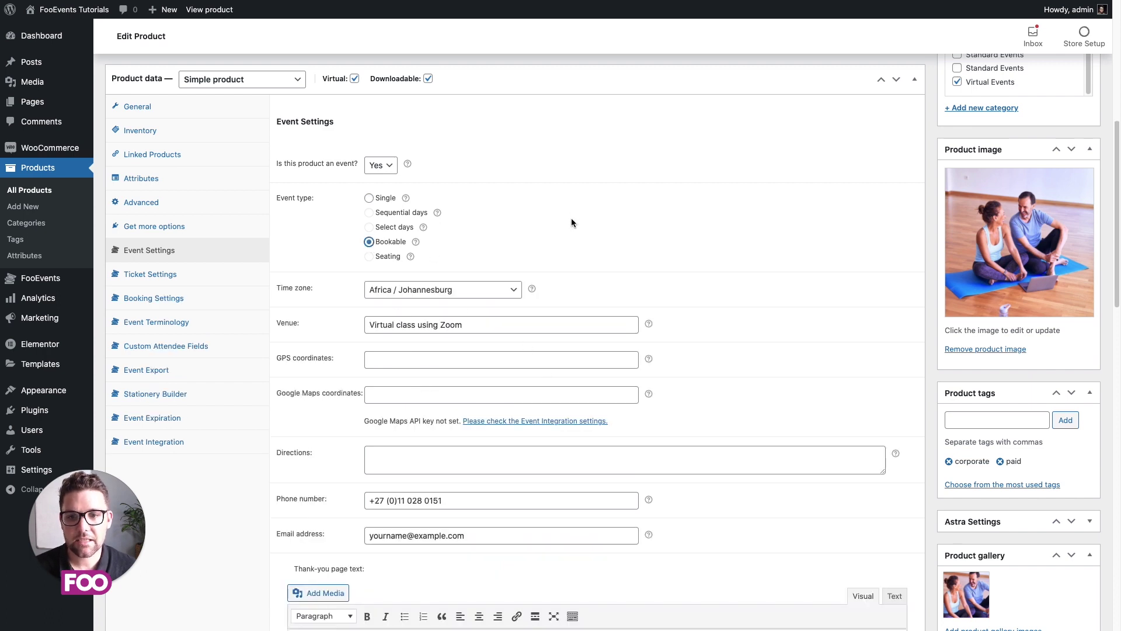
# Step: Set the bookings selection order to Date -> Slot
pyautogui.scroll(-1, 571, 221)
pyautogui.scroll(-3, 573, 227)
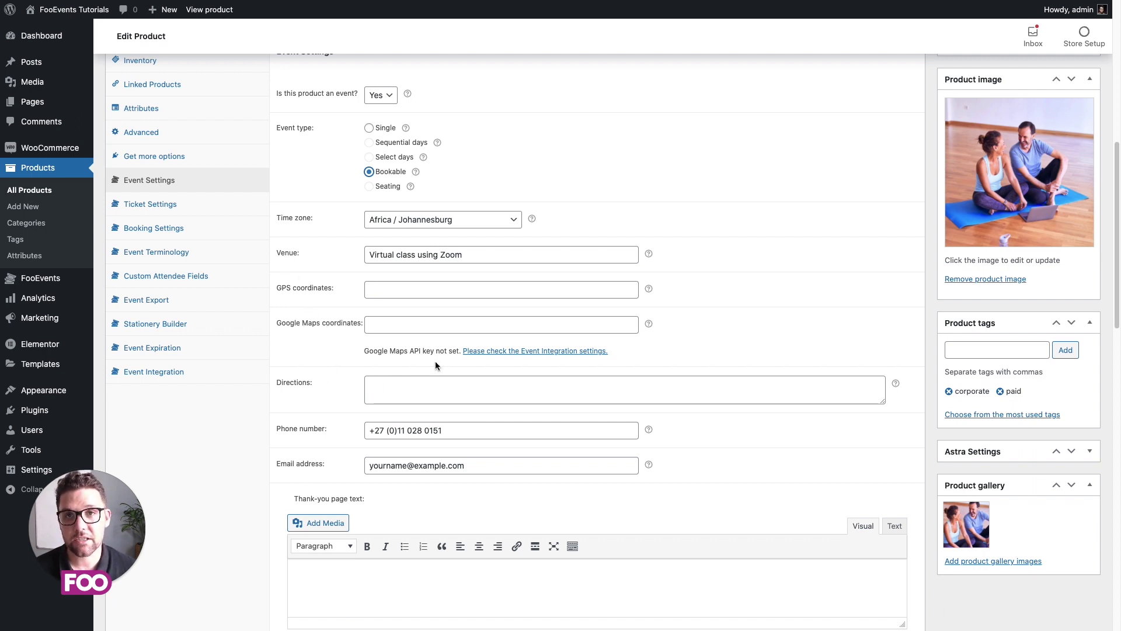
pyautogui.scroll(-3, 436, 385)
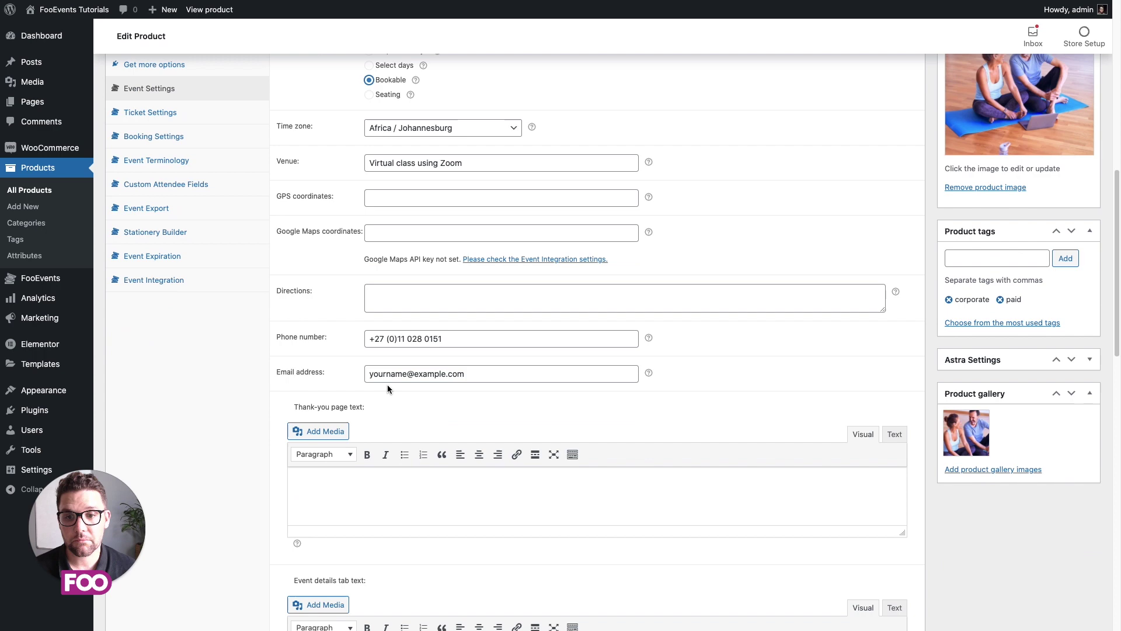
pyautogui.scroll(-20, 386, 406)
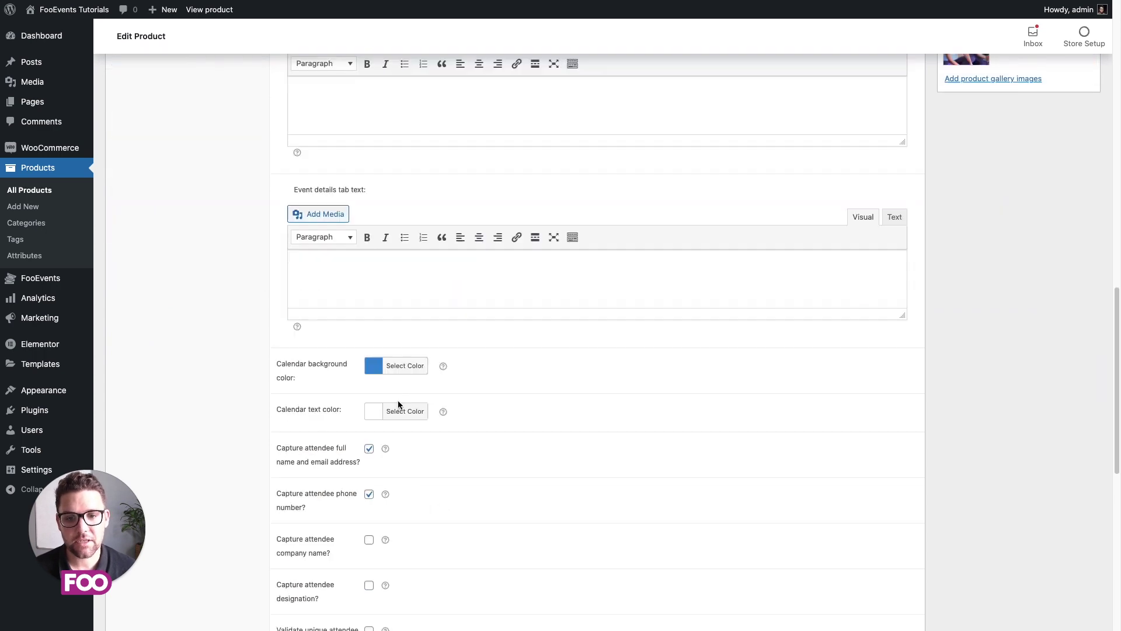
pyautogui.scroll(-6, 413, 396)
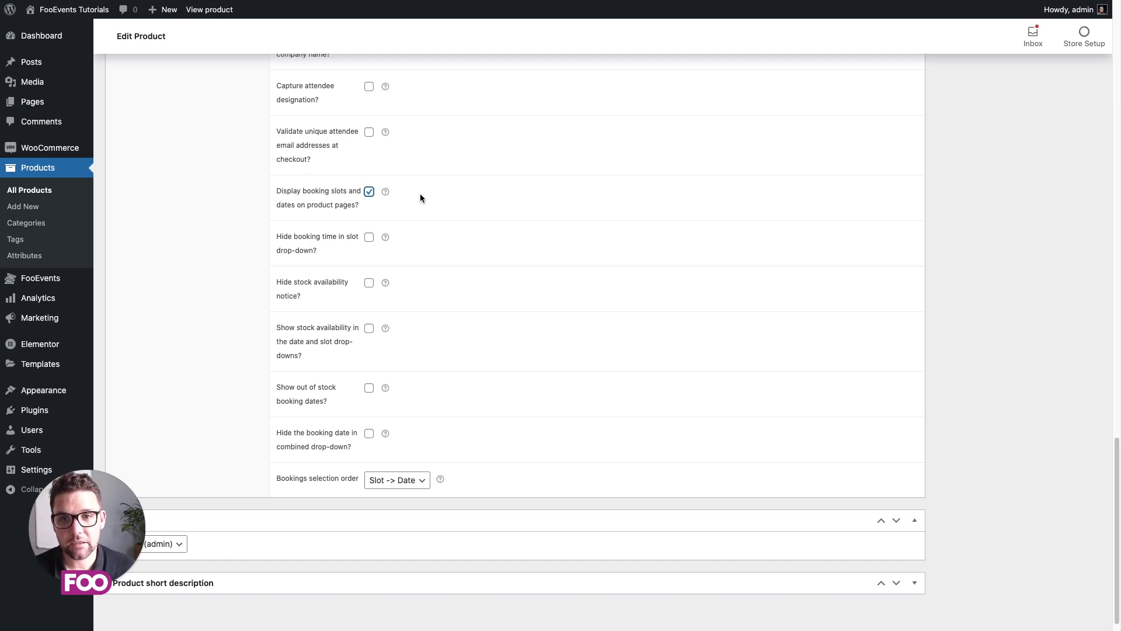
pyautogui.click(405, 480)
pyautogui.click(408, 492)
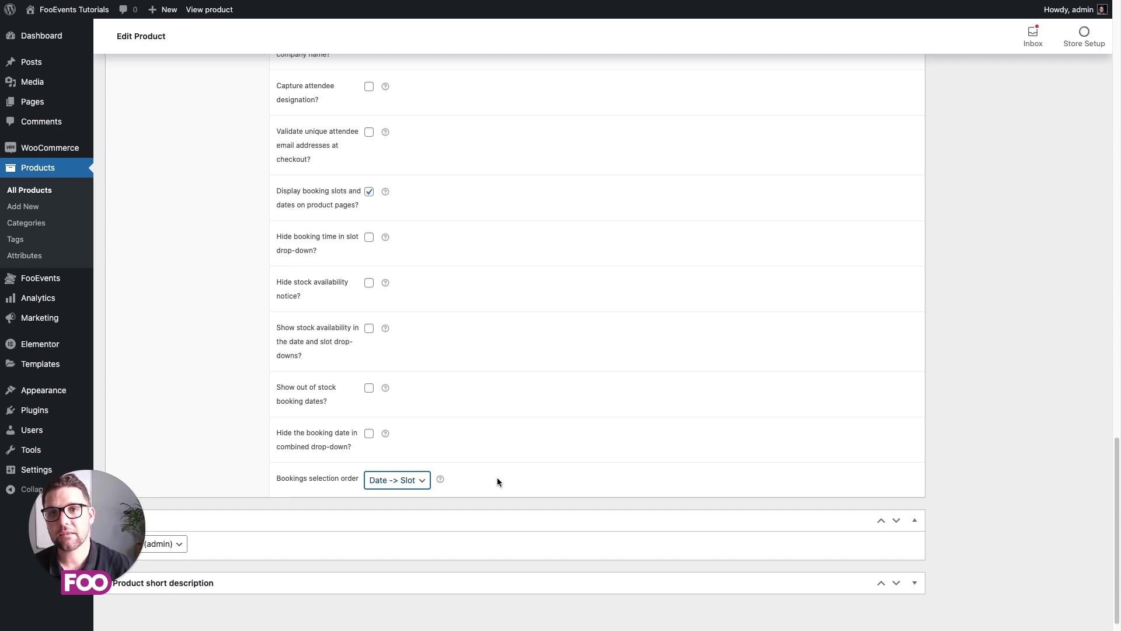
pyautogui.scroll(10, 500, 477)
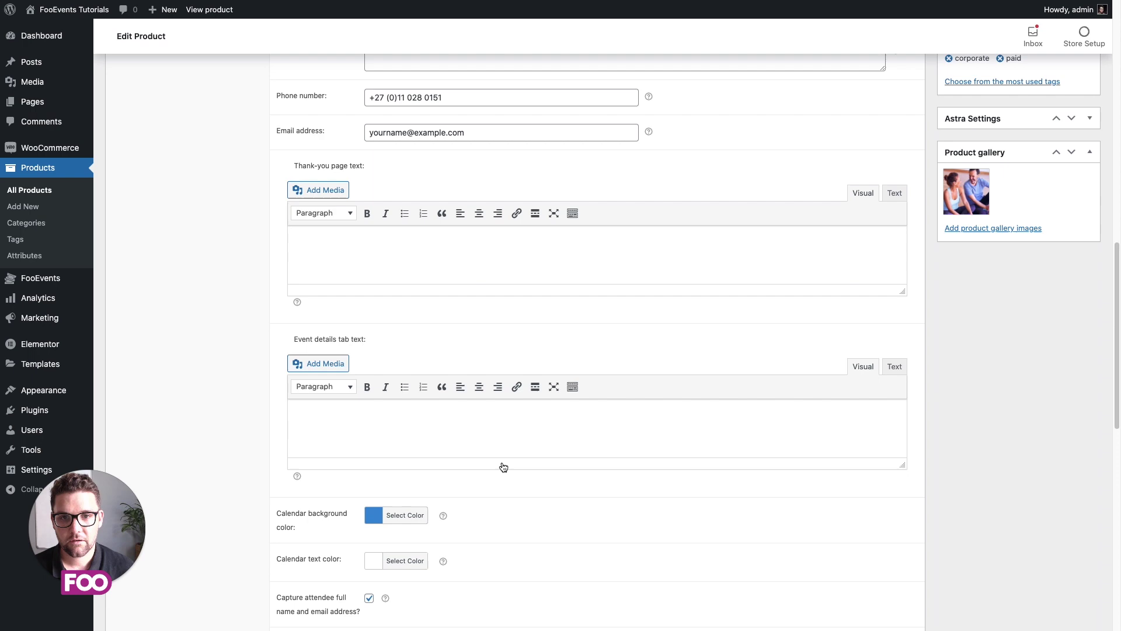
pyautogui.scroll(5, 502, 465)
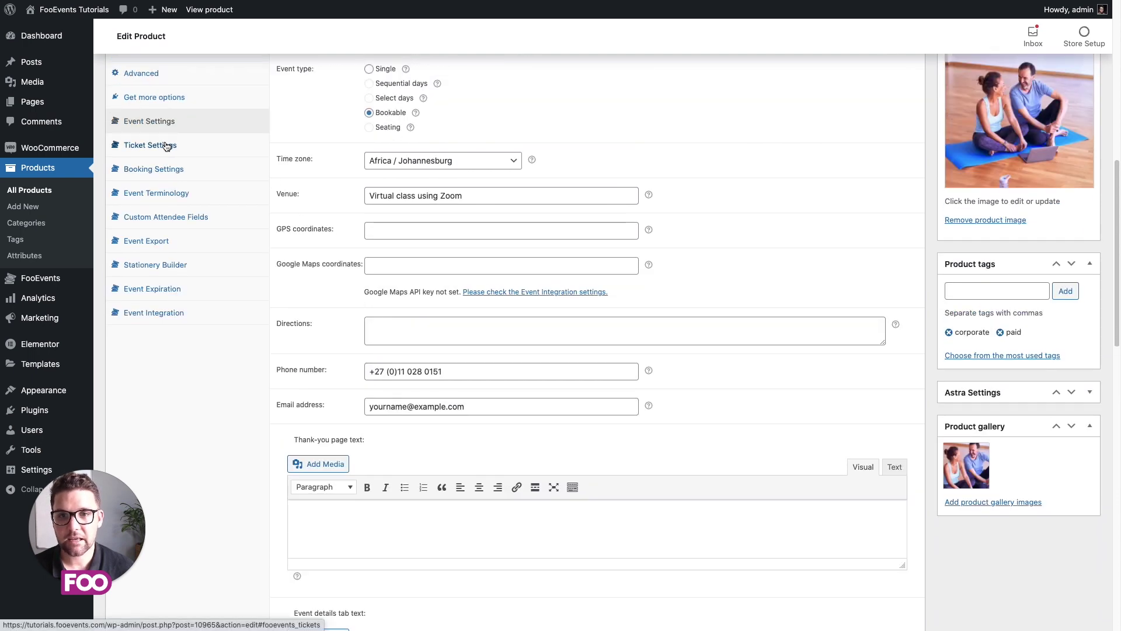
# Step: In Ticket Settings, show custom attendee details and add an Add to calendar option
pyautogui.click(167, 146)
pyautogui.scroll(2, 562, 220)
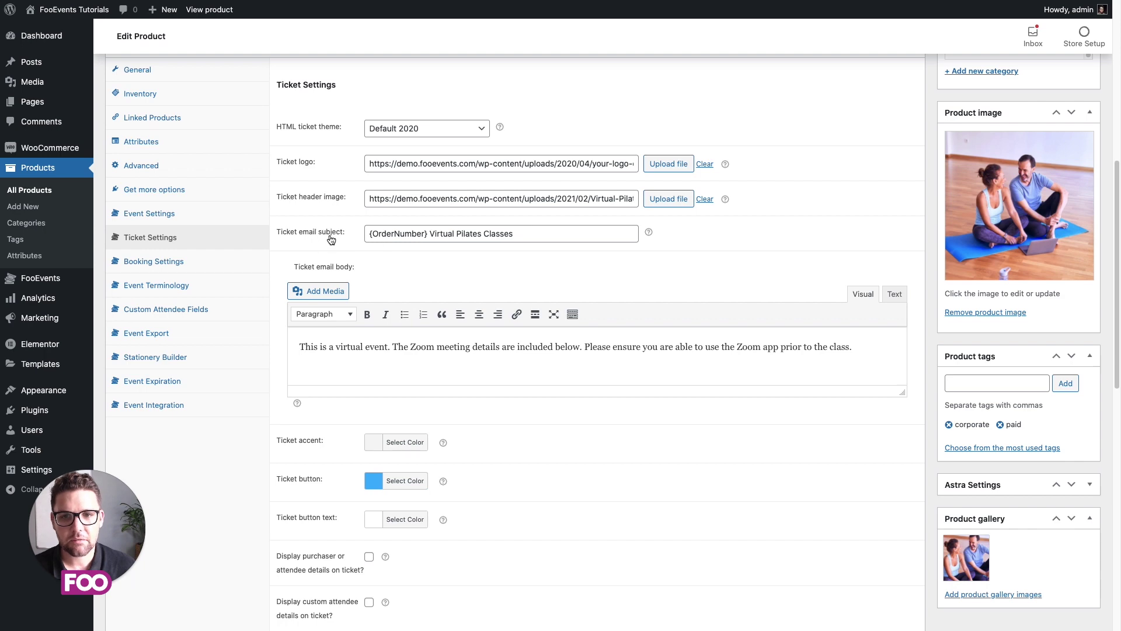
pyautogui.scroll(-2, 351, 234)
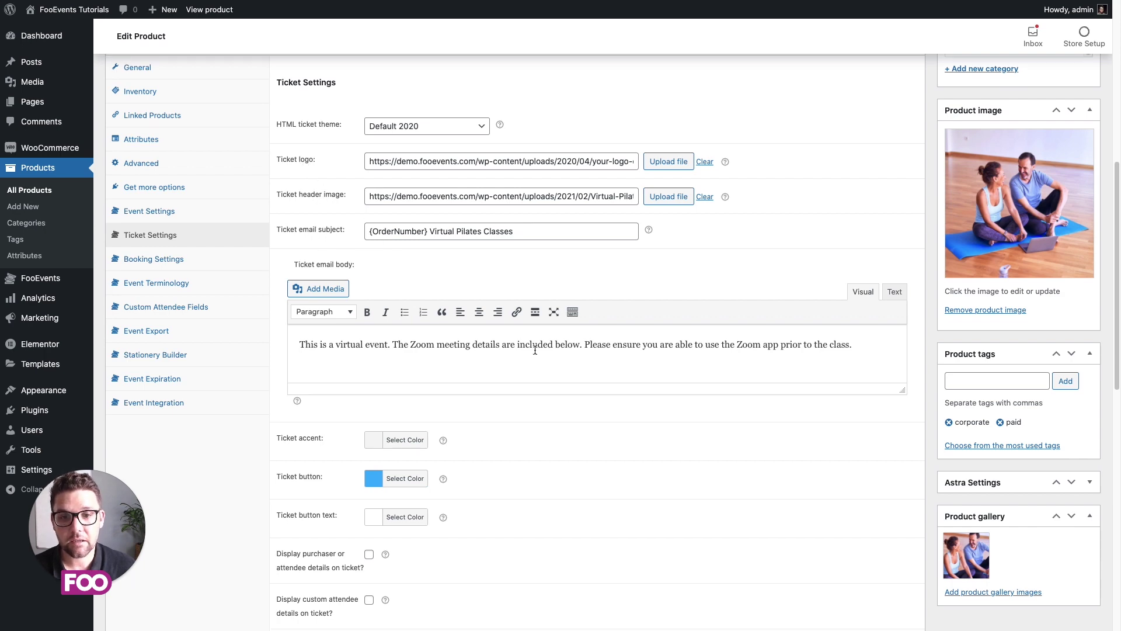
pyautogui.scroll(-8, 658, 400)
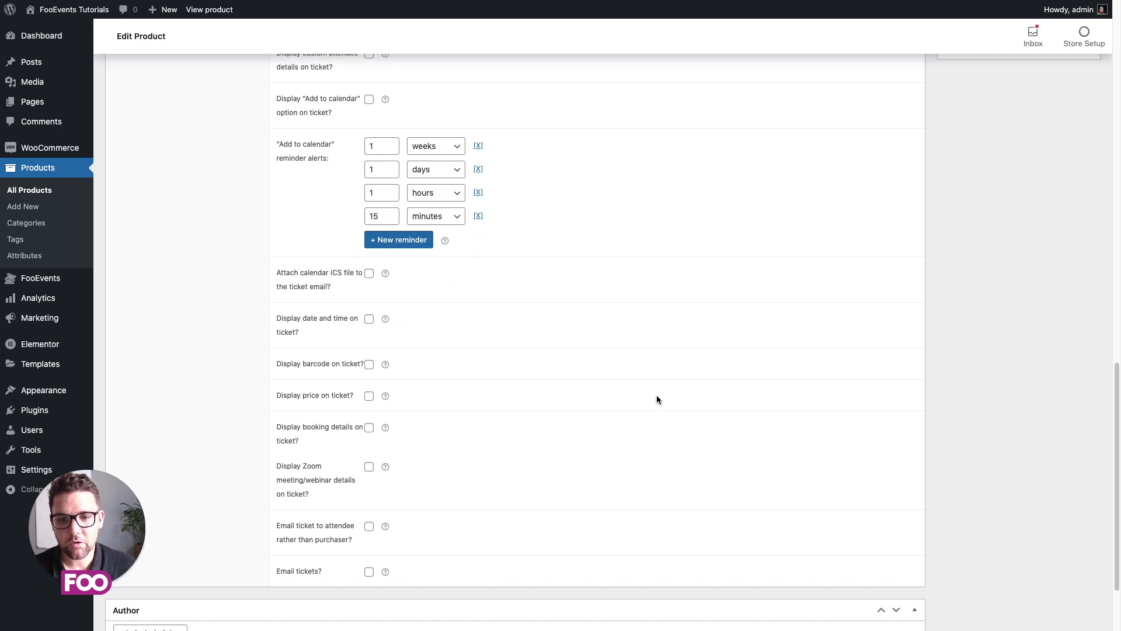
pyautogui.scroll(4, 657, 399)
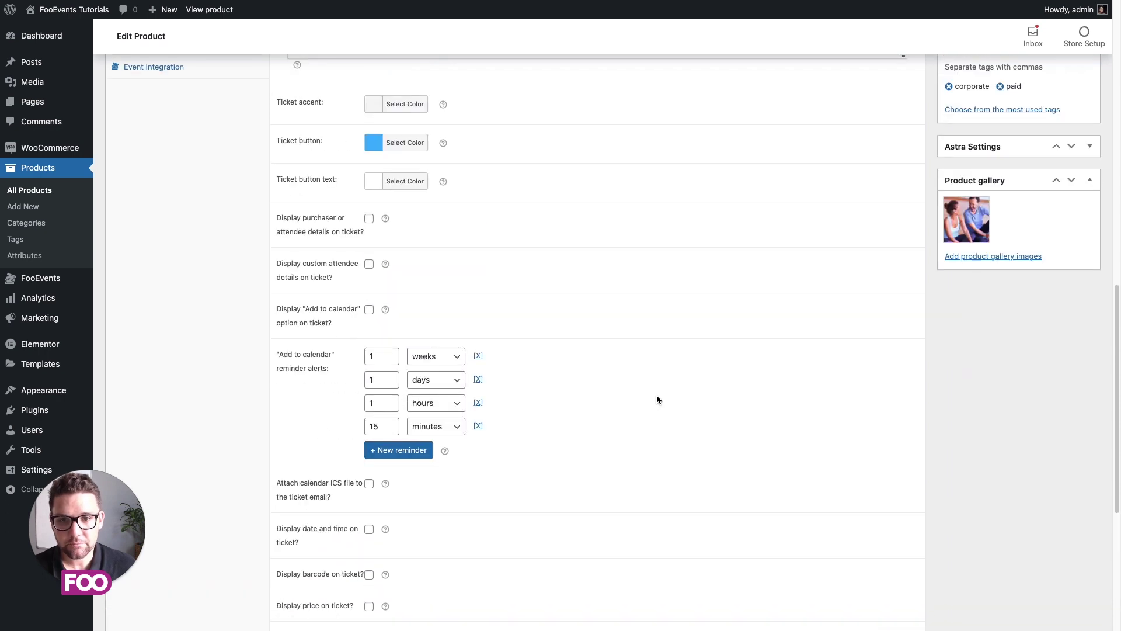
pyautogui.click(369, 266)
pyautogui.click(369, 310)
# Step: Attach a calendar ICS file and show date/time, barcode and price on the ticket
pyautogui.scroll(-3, 565, 369)
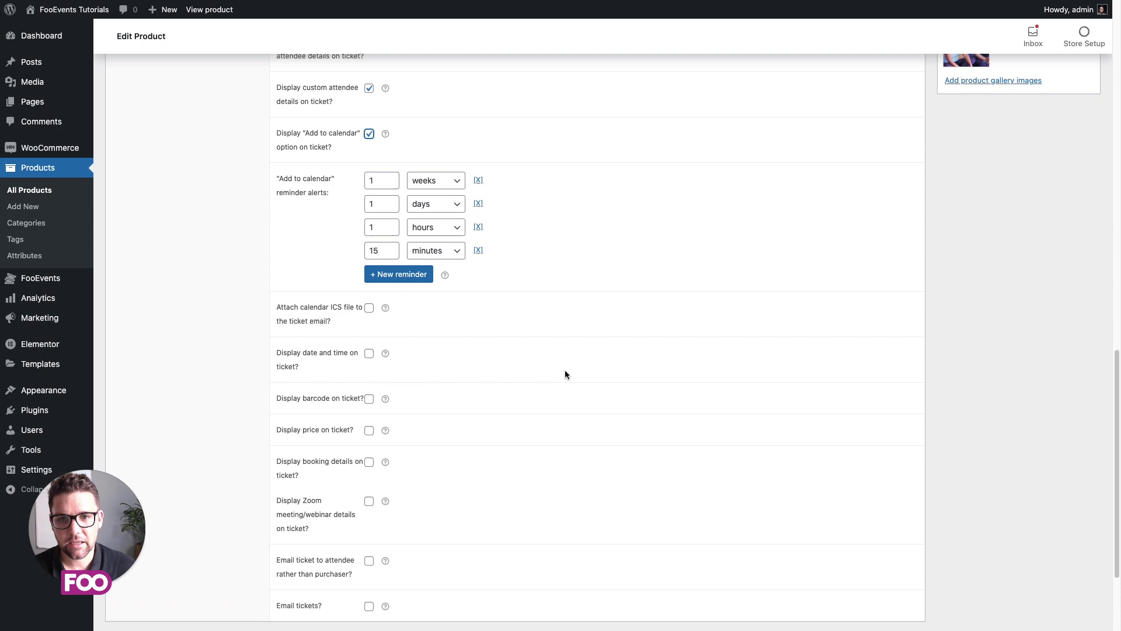
pyautogui.scroll(1, 565, 373)
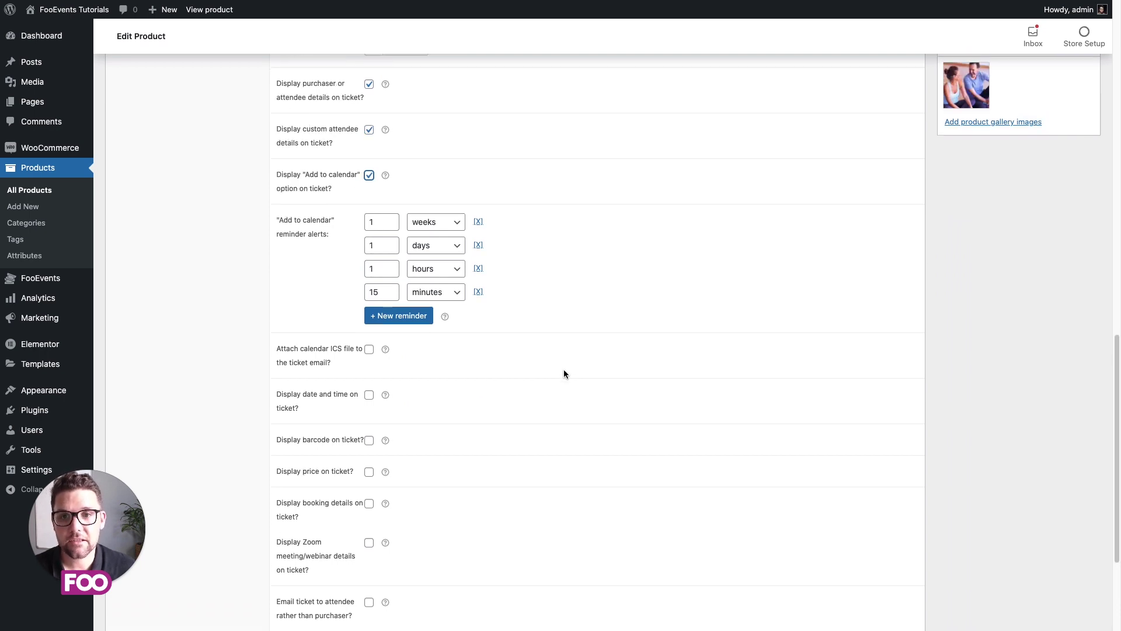
pyautogui.scroll(-2, 564, 373)
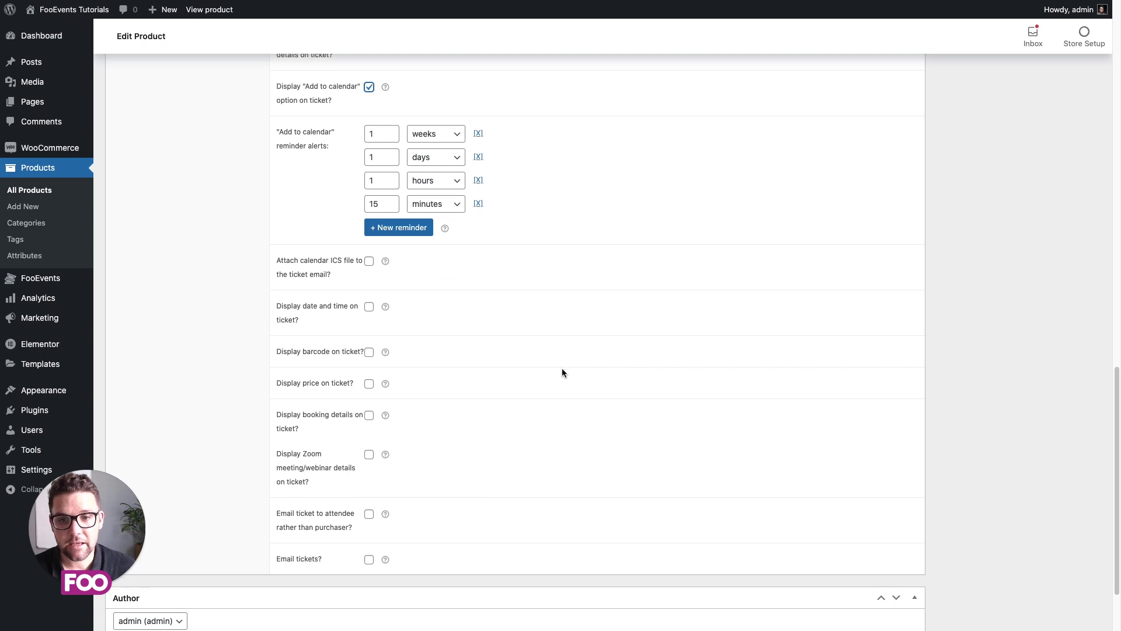
pyautogui.scroll(-2, 562, 373)
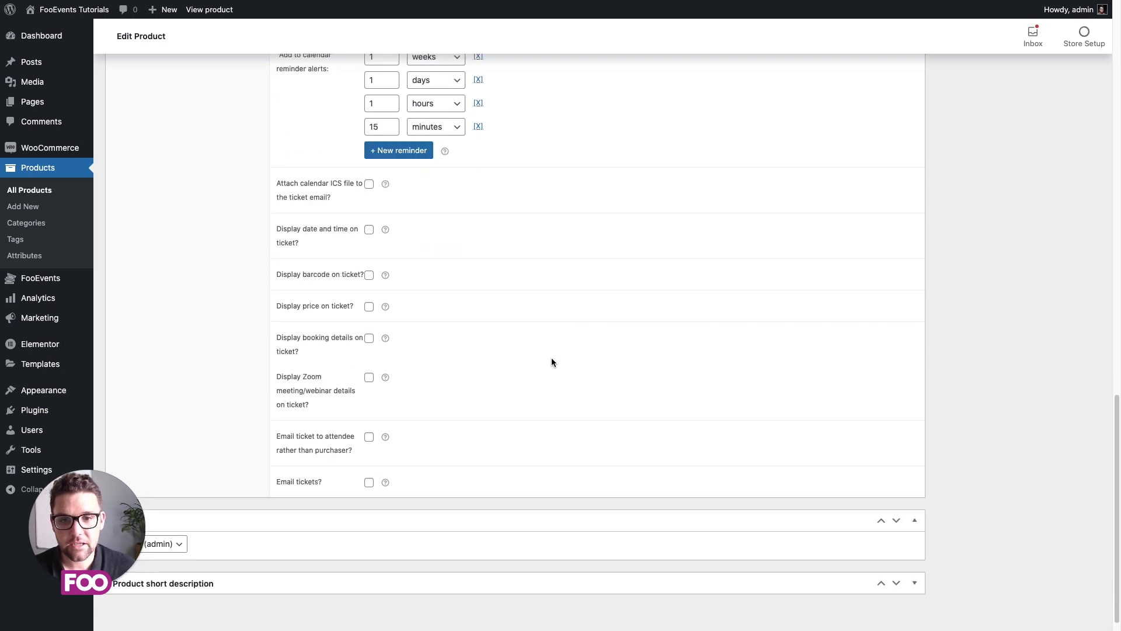
pyautogui.click(369, 184)
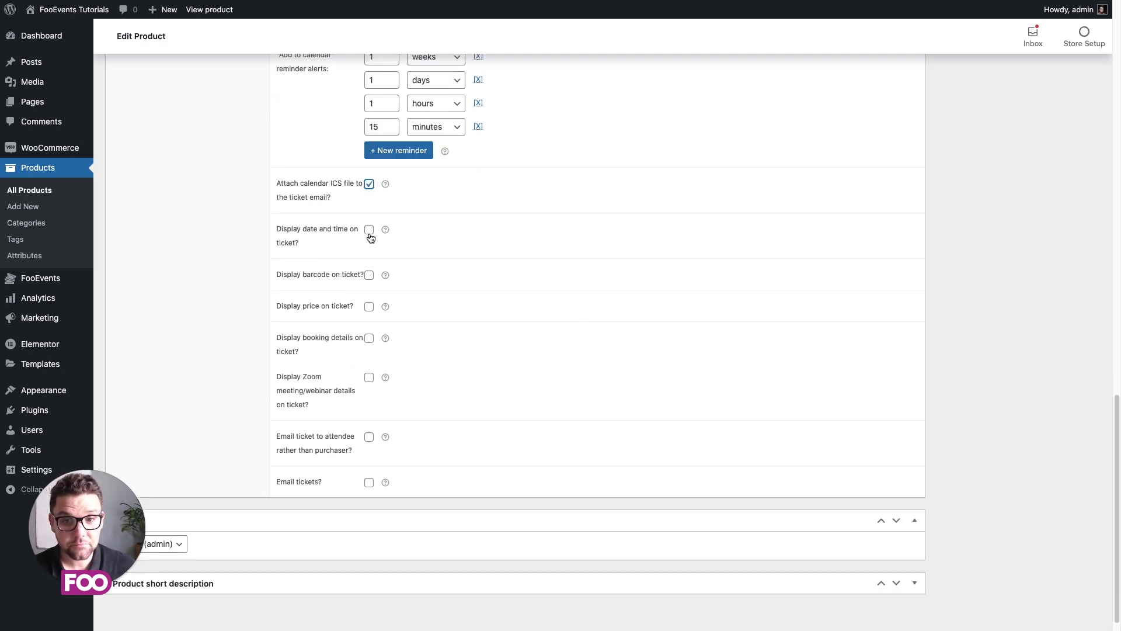
pyautogui.click(369, 232)
pyautogui.click(369, 276)
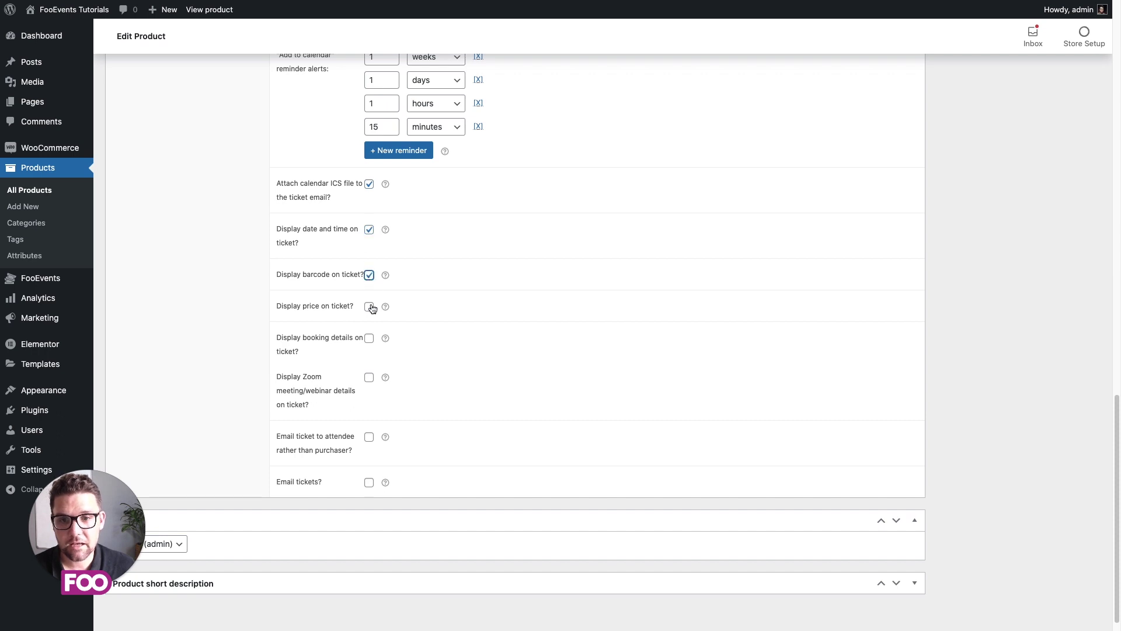
pyautogui.click(370, 308)
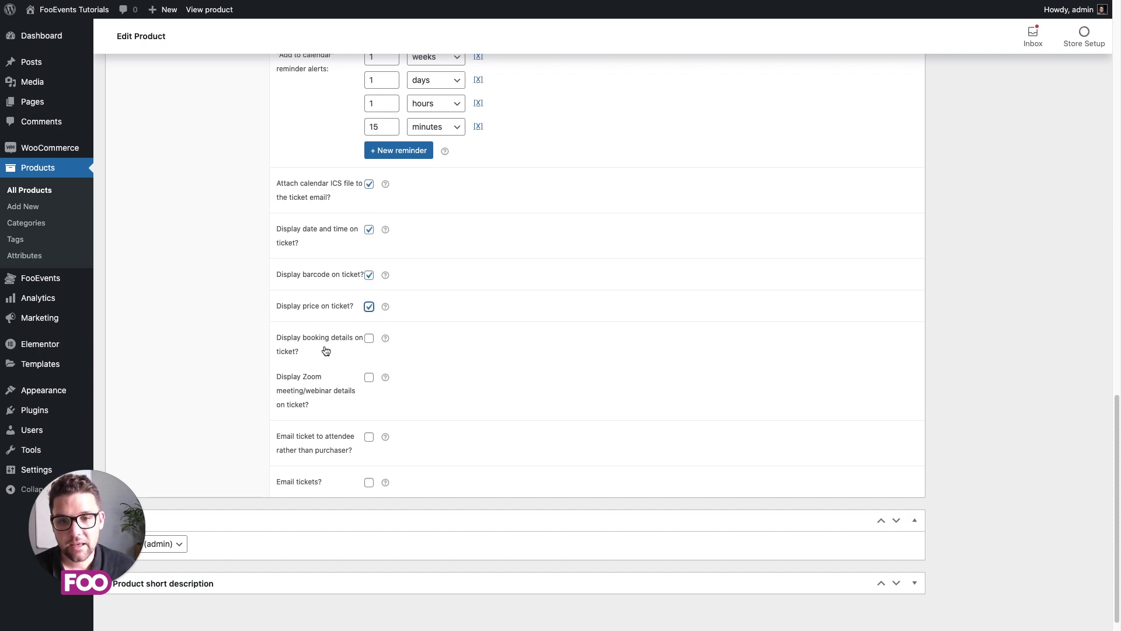
# Step: Show booking and Zoom details, email tickets to attendees, and enable ticket emails
pyautogui.click(369, 340)
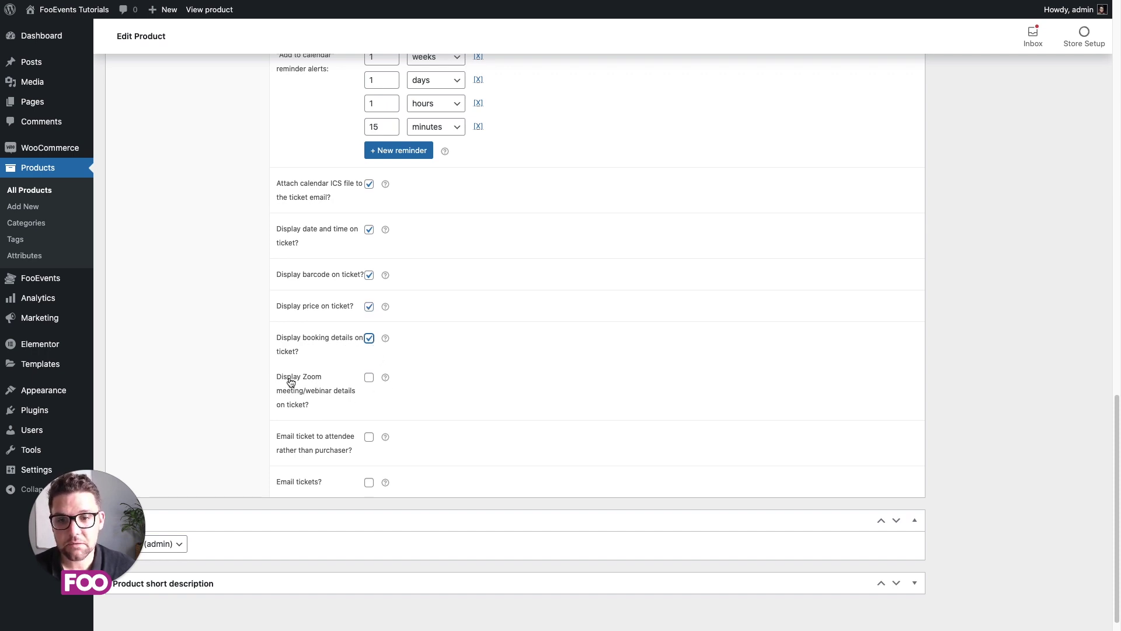
pyautogui.click(369, 378)
pyautogui.scroll(-1, 451, 411)
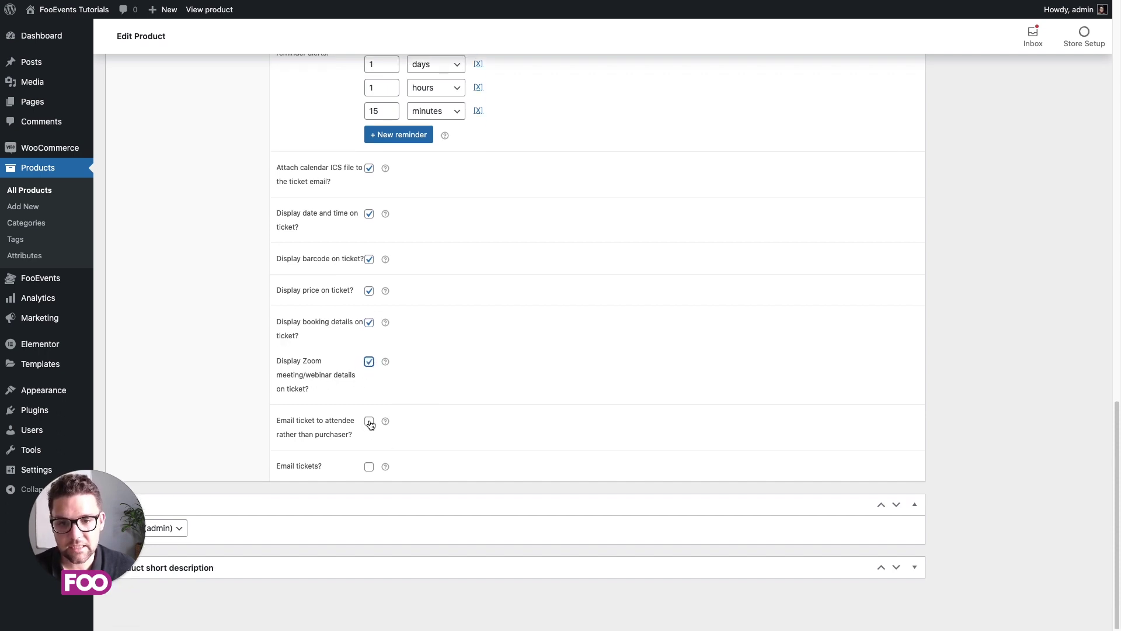
pyautogui.click(369, 422)
pyautogui.click(371, 468)
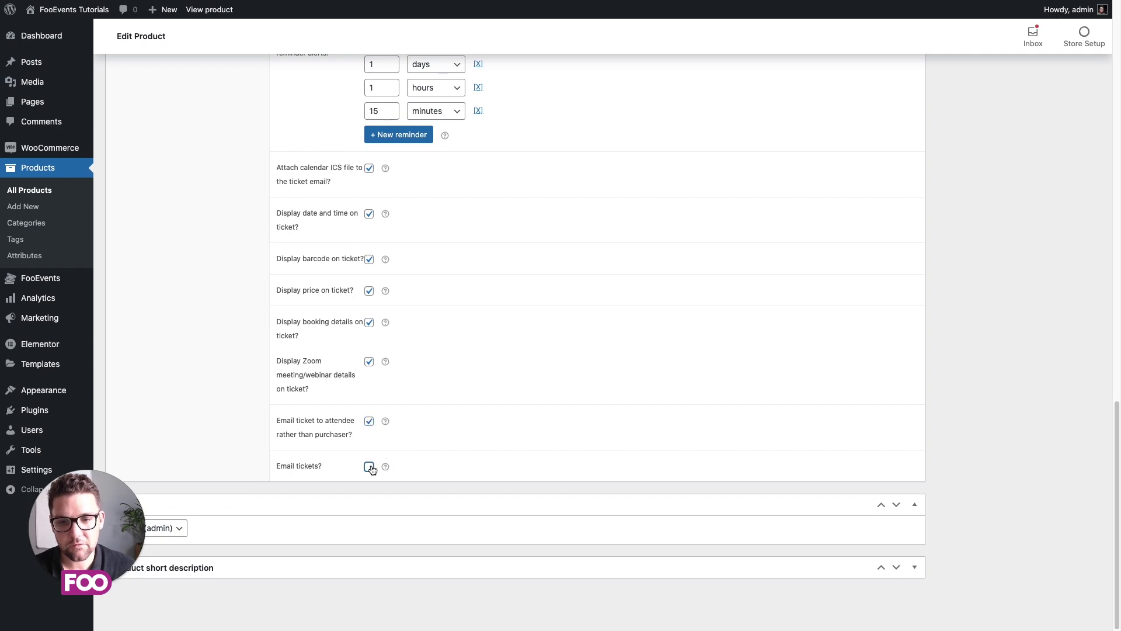
pyautogui.scroll(10, 473, 432)
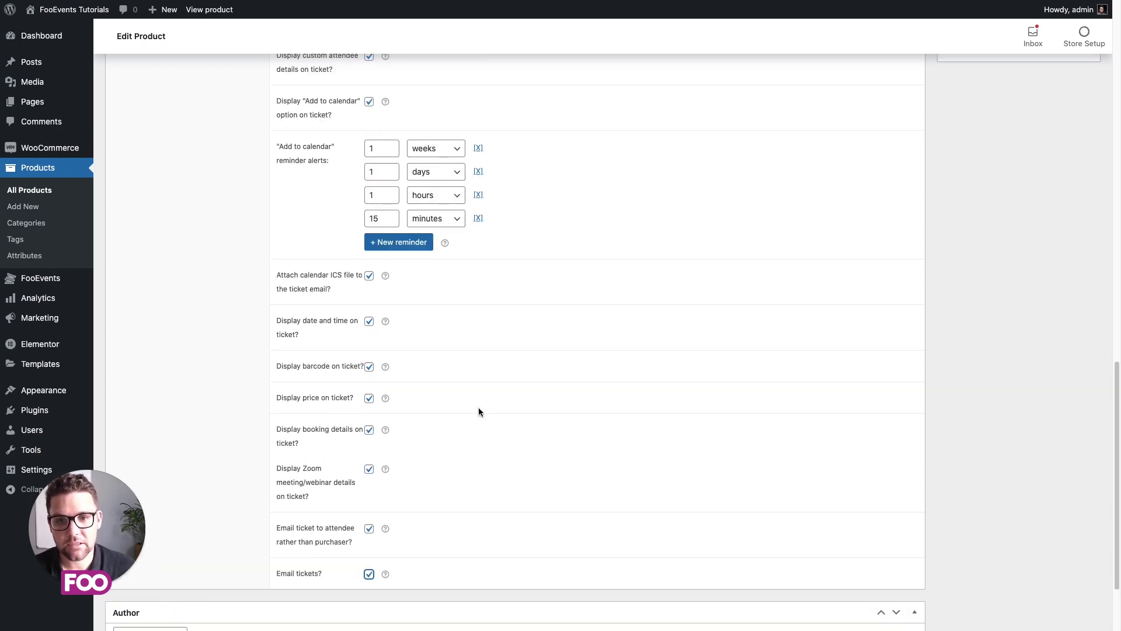
pyautogui.scroll(4, 478, 407)
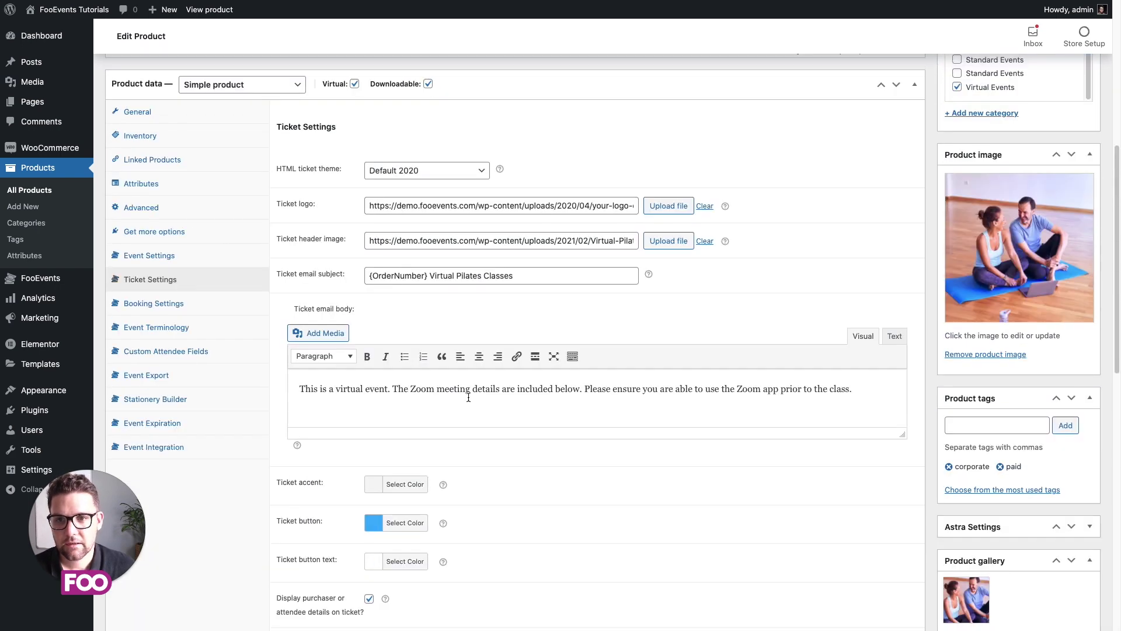
# Step: In Booking Settings, add a class named Morning with four date slots
pyautogui.click(156, 304)
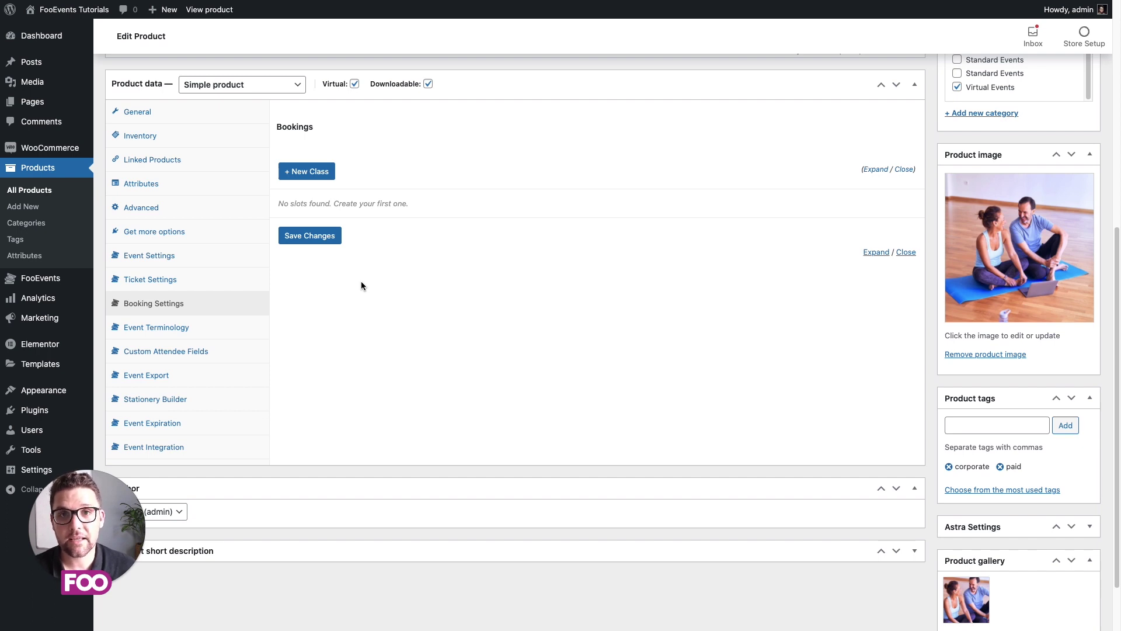
pyautogui.click(307, 173)
pyautogui.doubleClick(376, 207)
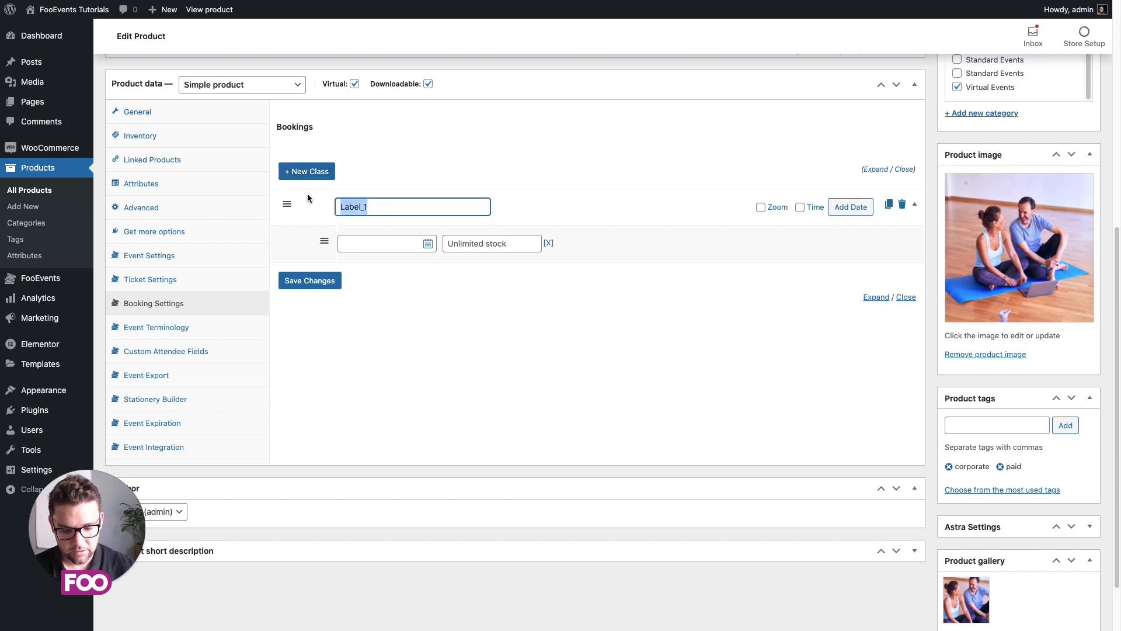
pyautogui.write('Morning')
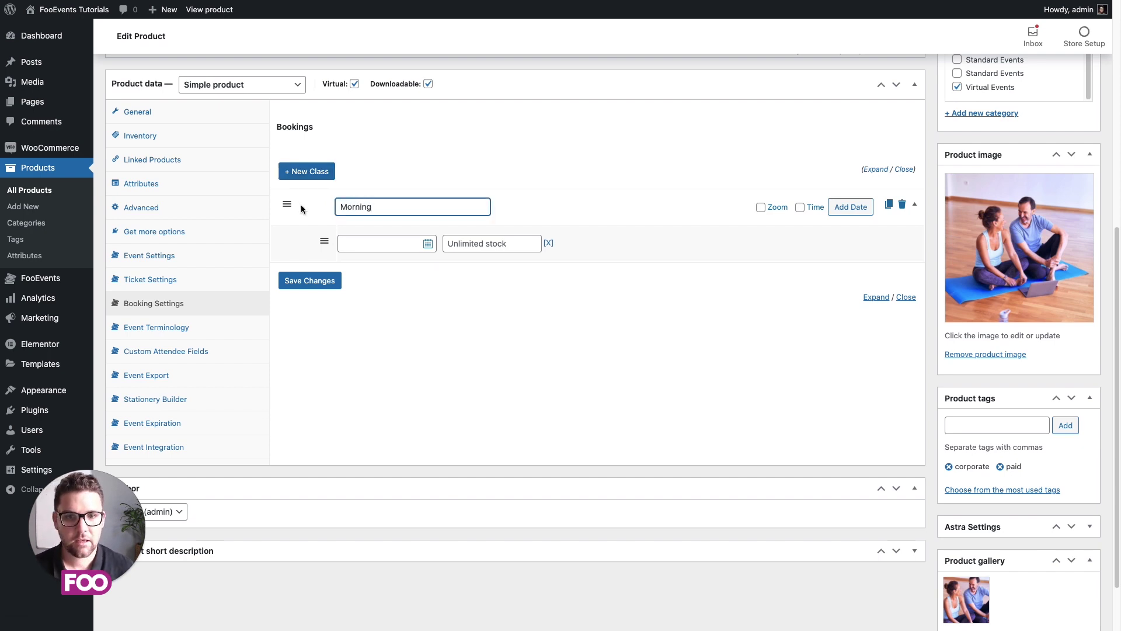
pyautogui.click(851, 207)
pyautogui.click(851, 207)
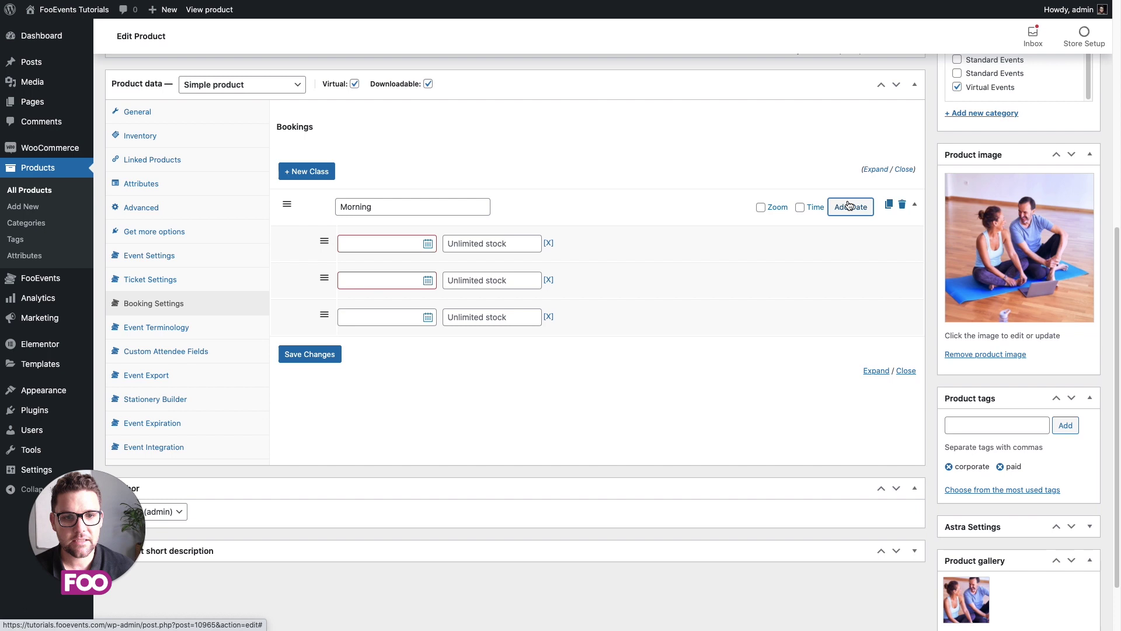
pyautogui.click(850, 207)
# Step: Set the Morning slot dates to April 21, 24, 28 and May 7, 2021
pyautogui.click(397, 244)
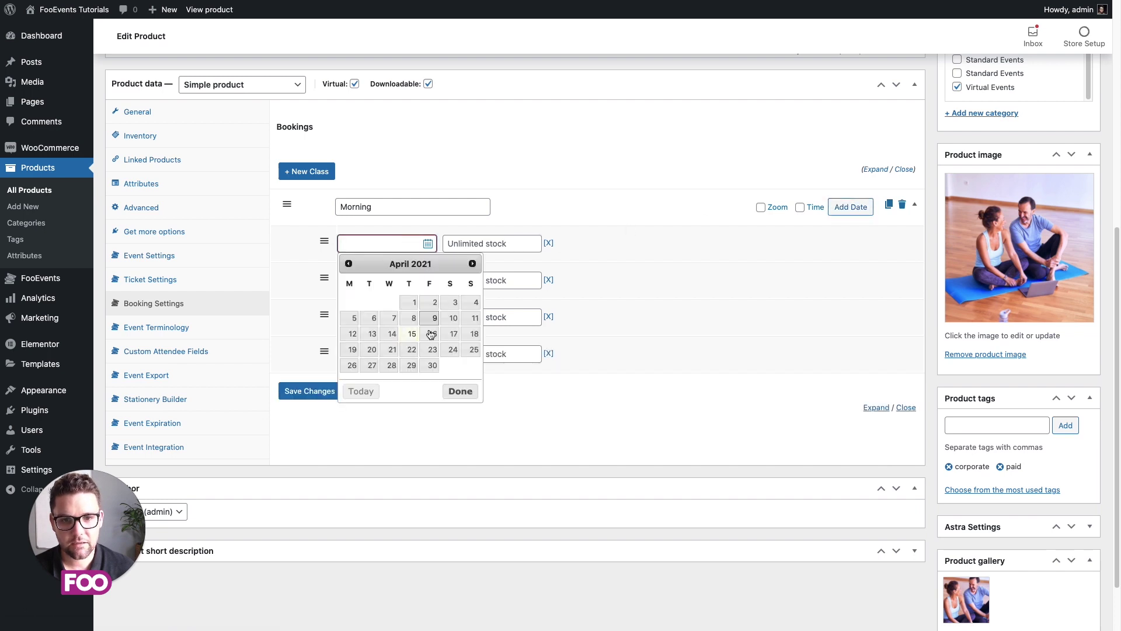
pyautogui.click(391, 350)
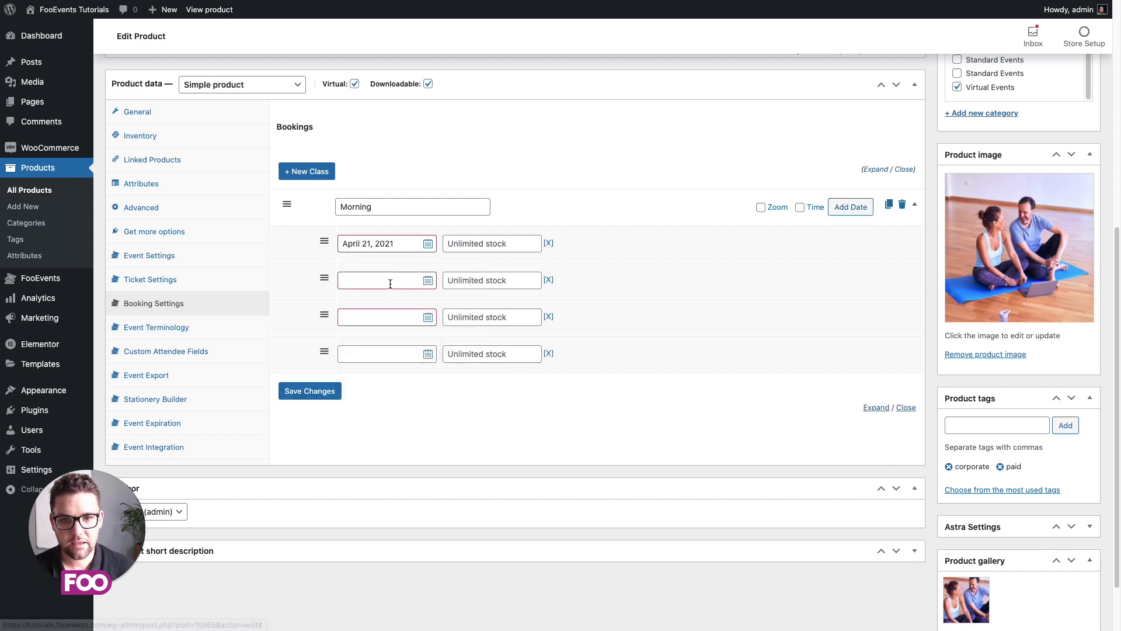
pyautogui.click(390, 281)
pyautogui.click(453, 386)
pyautogui.click(376, 317)
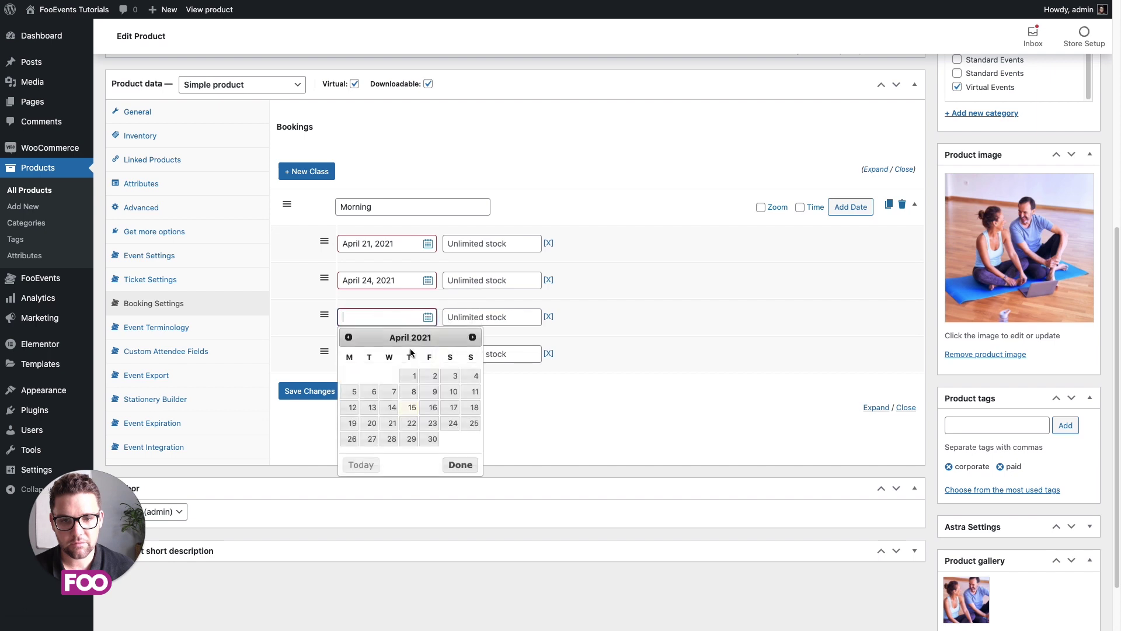
pyautogui.click(392, 438)
pyautogui.click(387, 354)
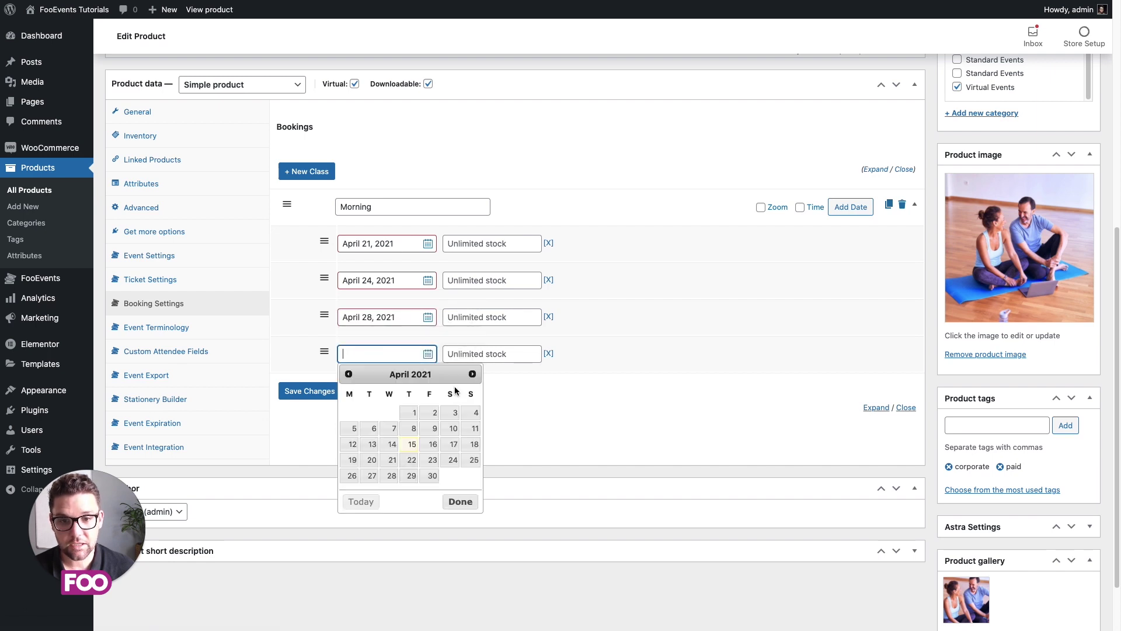
pyautogui.click(472, 374)
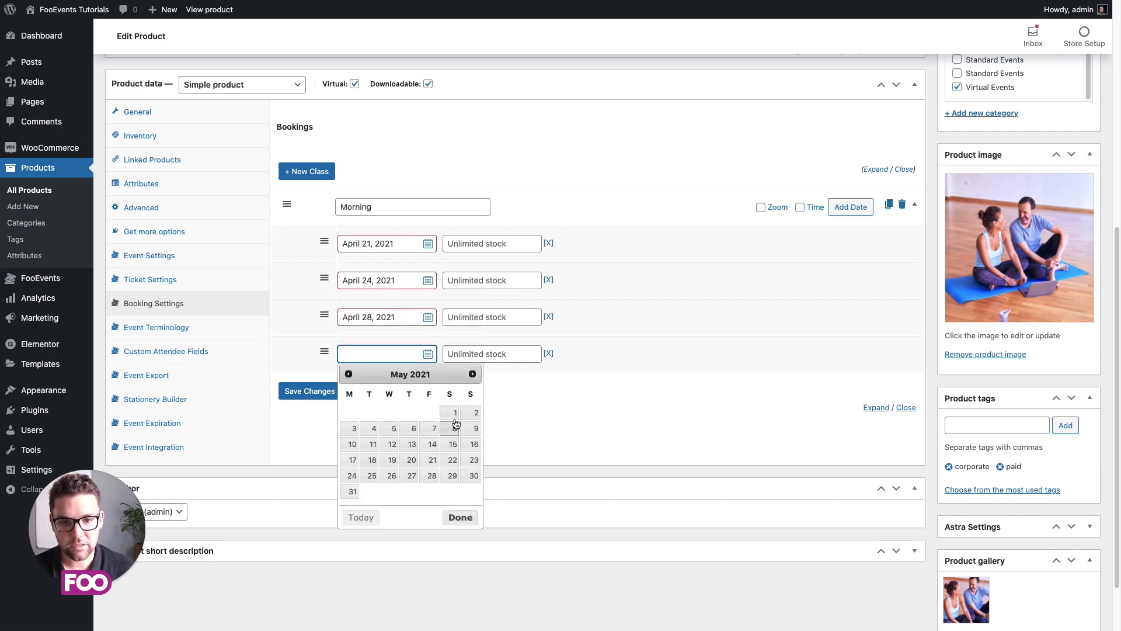
pyautogui.click(433, 430)
# Step: Give each of the four Morning slots a stock of 50
pyautogui.click(473, 246)
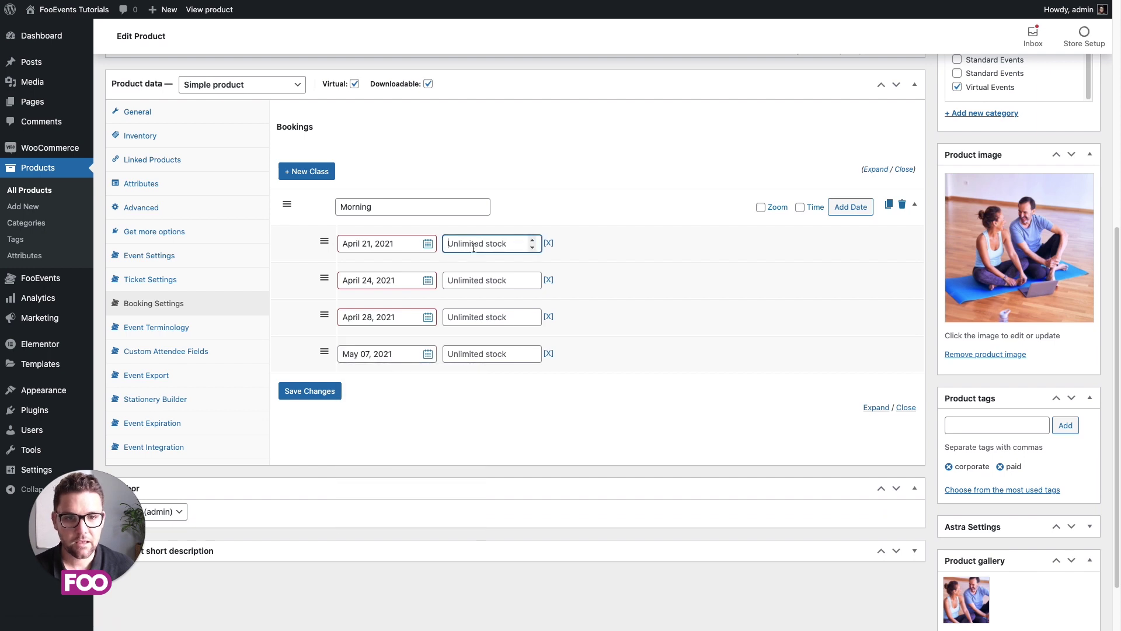
pyautogui.write('50')
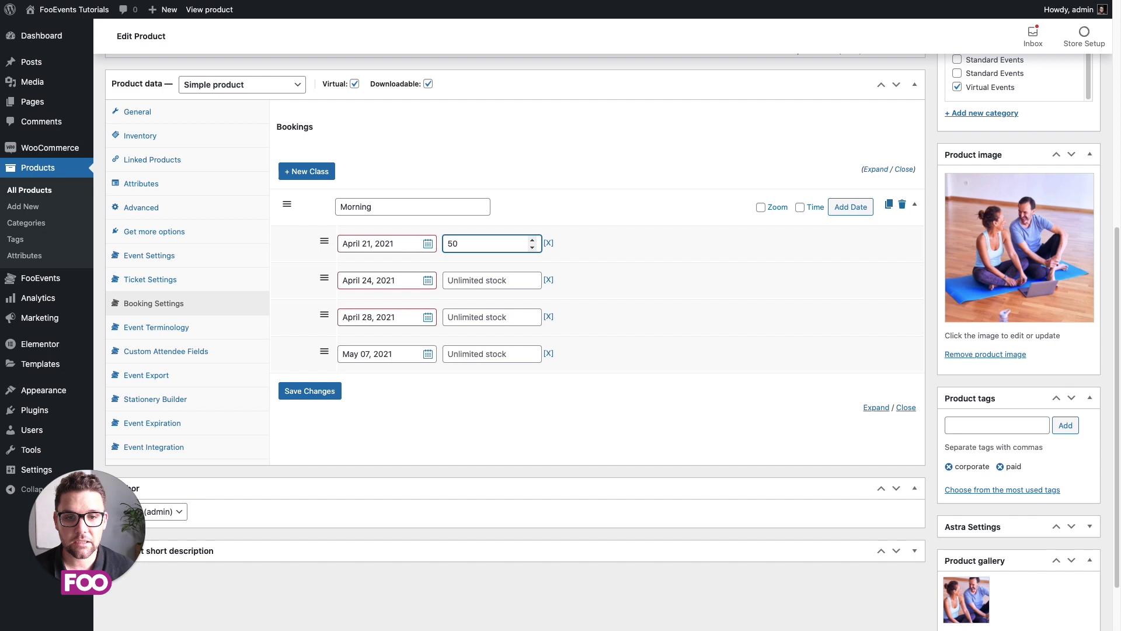
pyautogui.click(477, 280)
pyautogui.write('50')
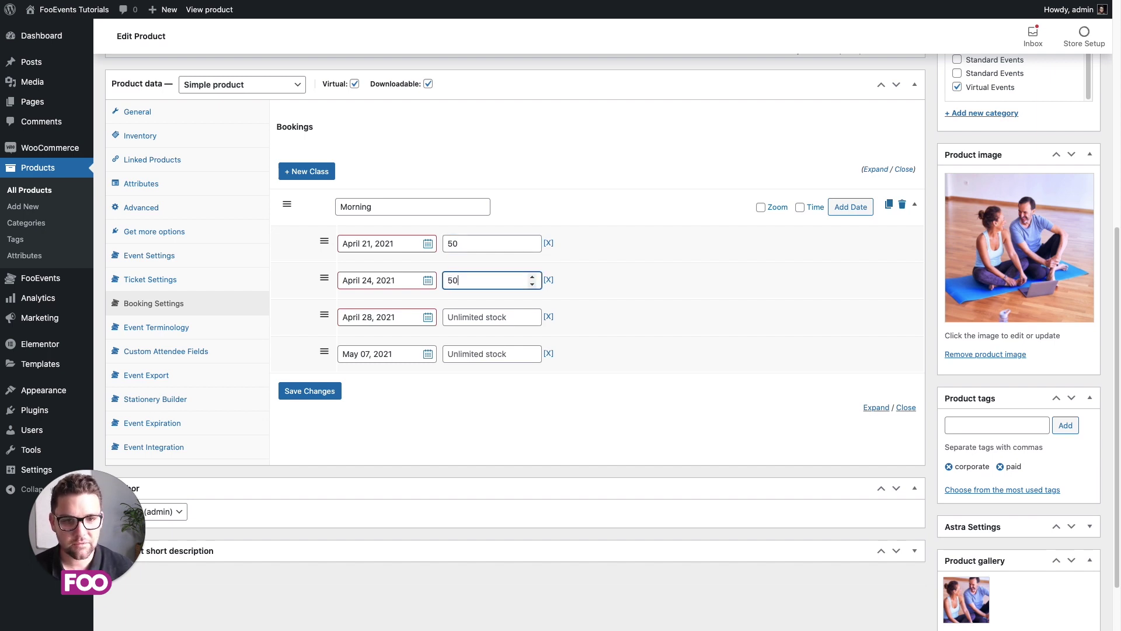
pyautogui.click(469, 319)
pyautogui.write('50')
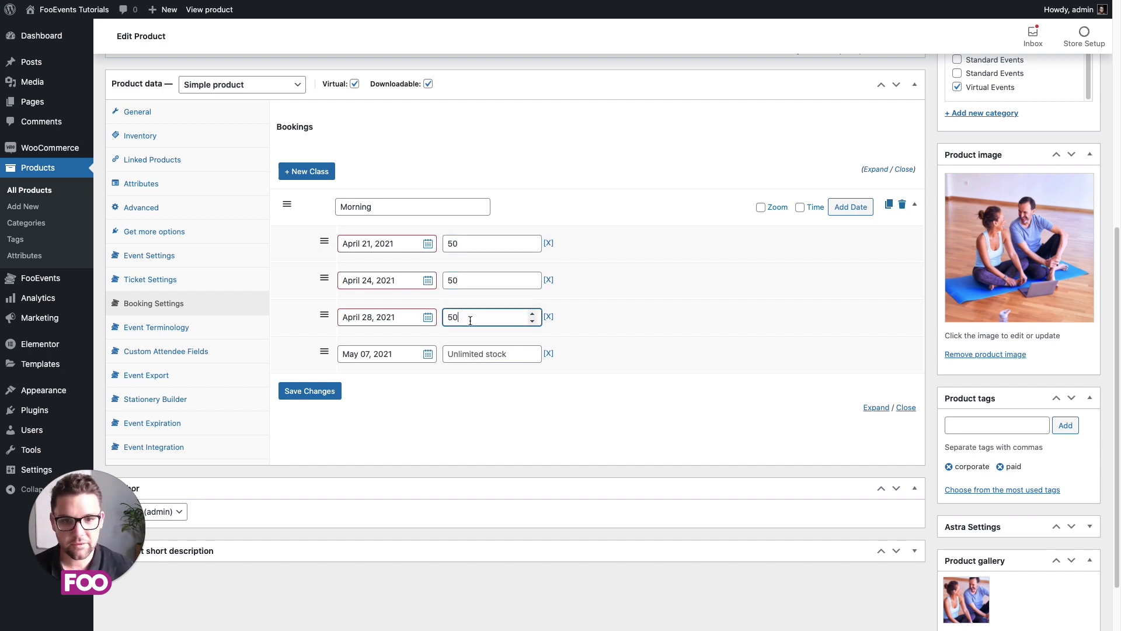
pyautogui.click(464, 356)
pyautogui.write('50')
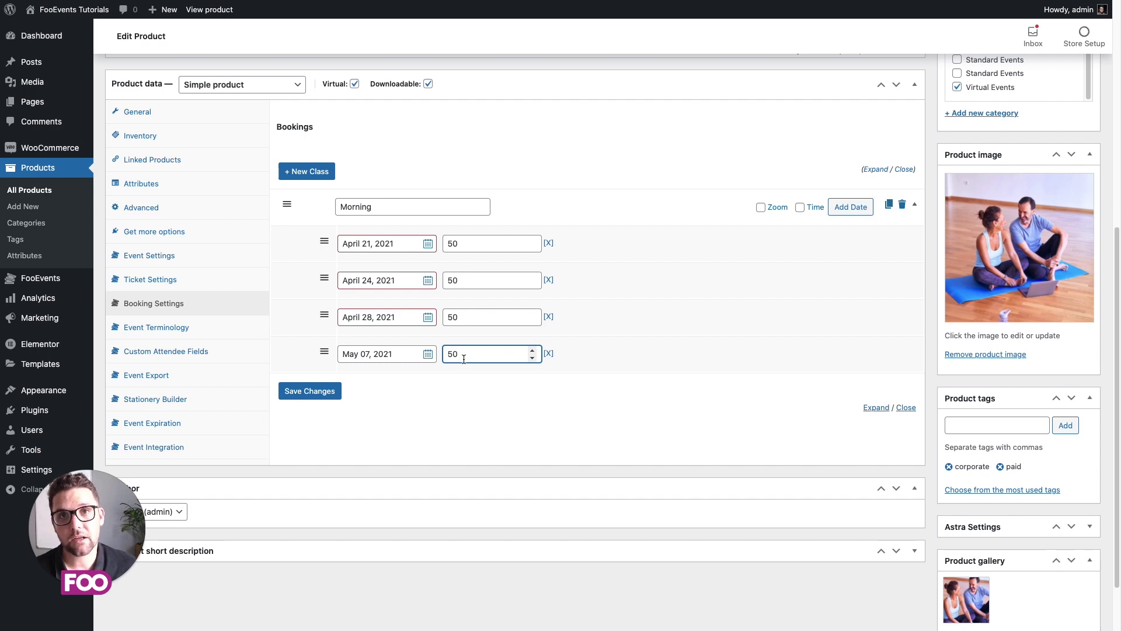
pyautogui.click(622, 358)
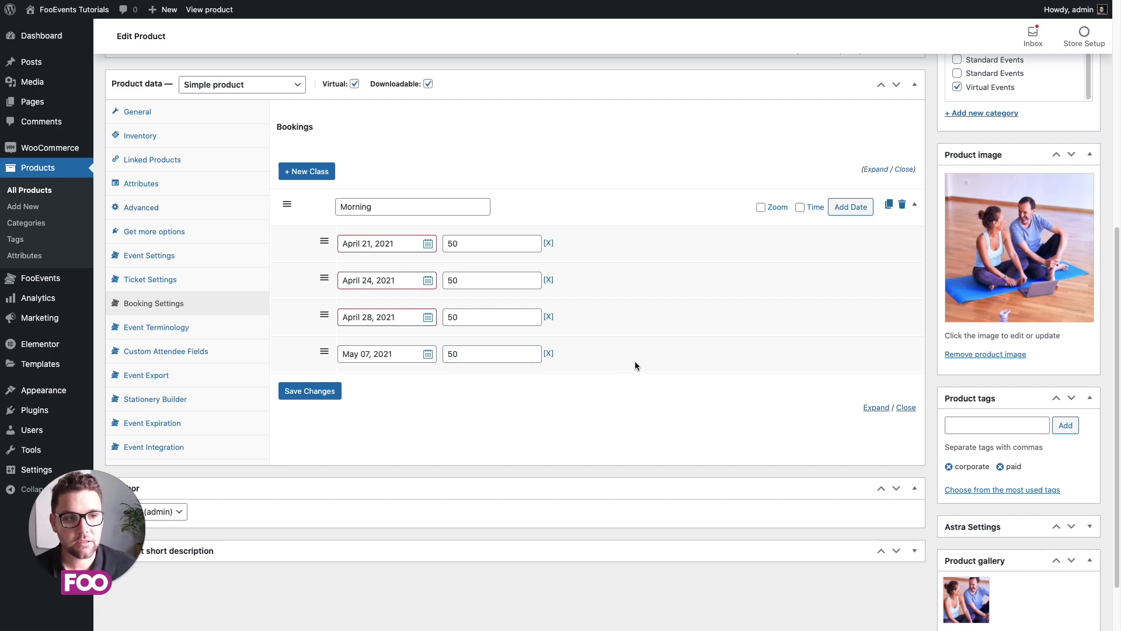
pyautogui.click(761, 208)
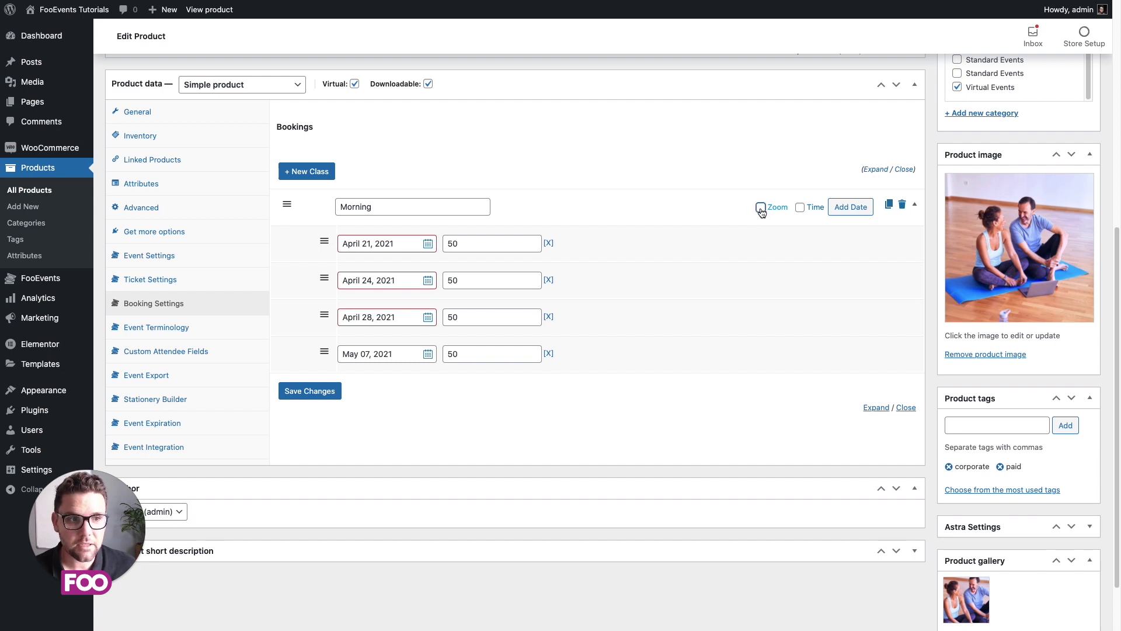
pyautogui.click(521, 211)
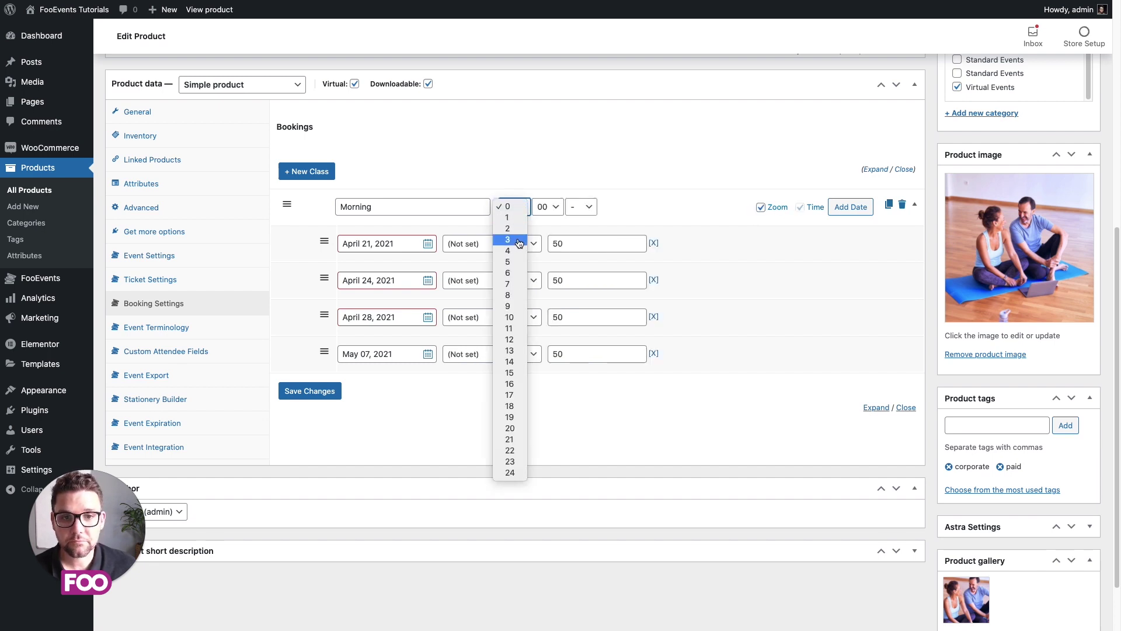
pyautogui.click(513, 312)
pyautogui.click(583, 208)
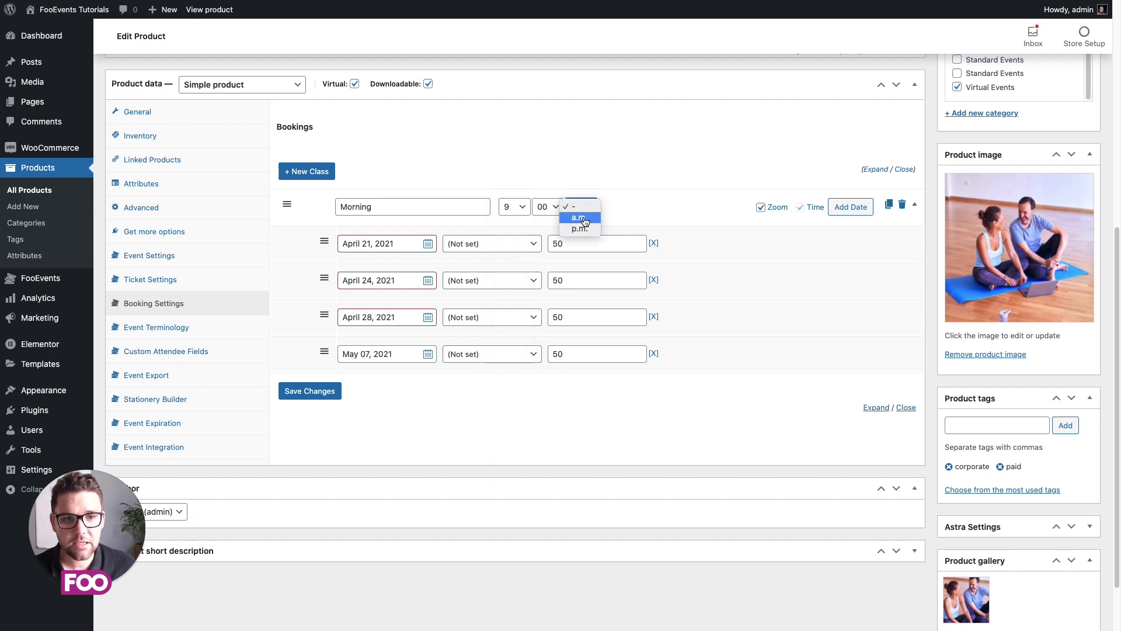
pyautogui.click(584, 221)
pyautogui.click(498, 245)
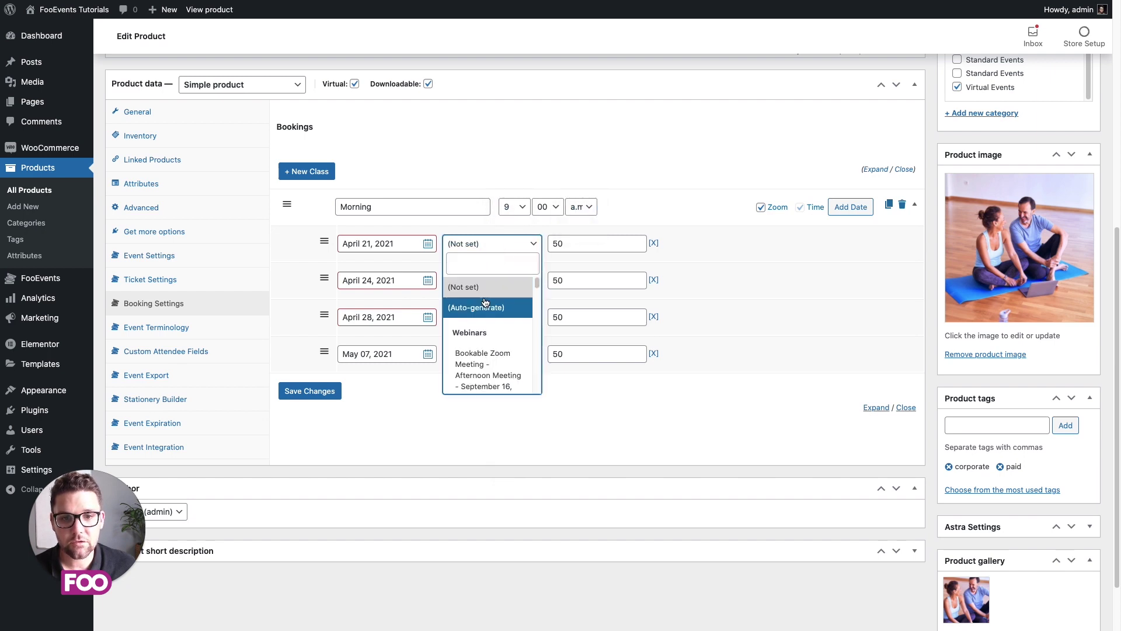
pyautogui.click(476, 307)
pyautogui.click(478, 281)
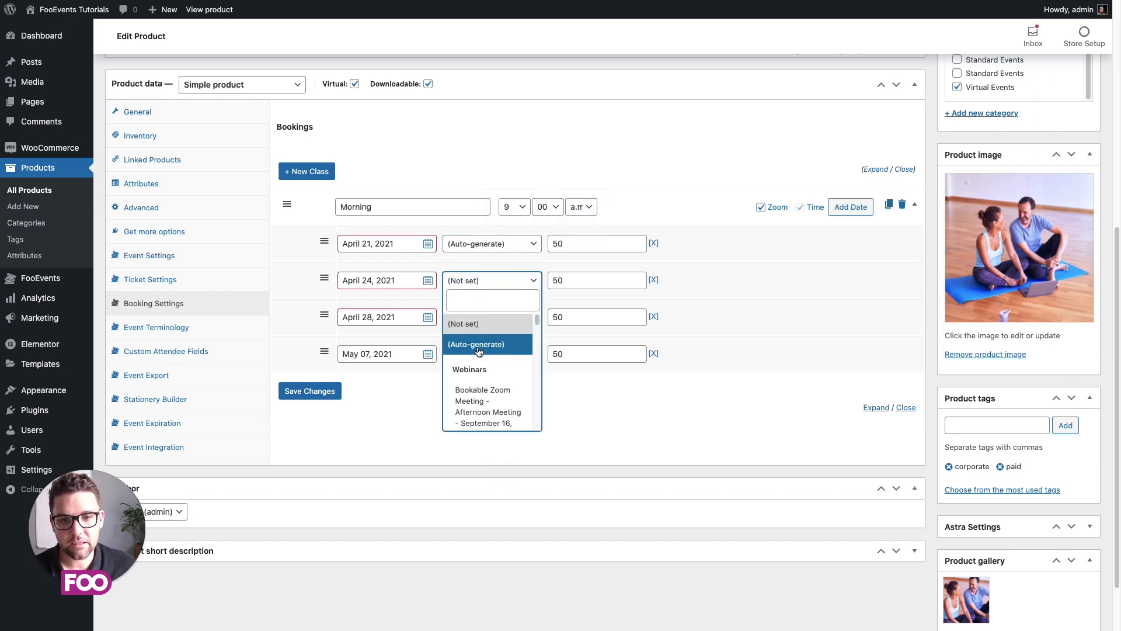
pyautogui.click(477, 344)
pyautogui.click(489, 320)
pyautogui.click(491, 380)
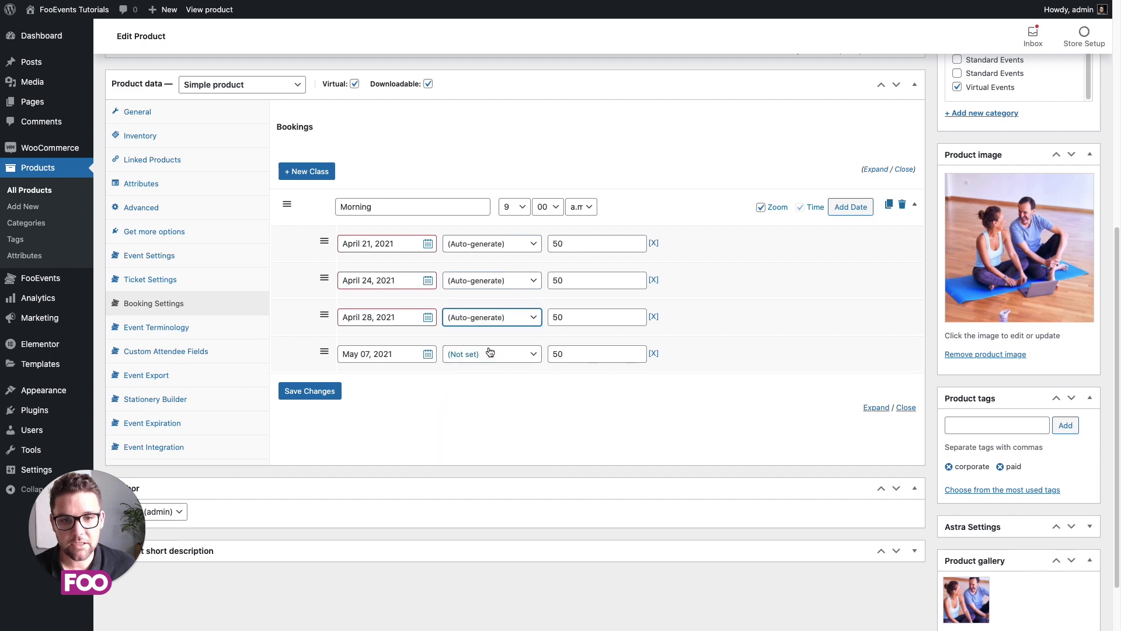
pyautogui.click(492, 353)
pyautogui.click(492, 417)
pyautogui.click(492, 354)
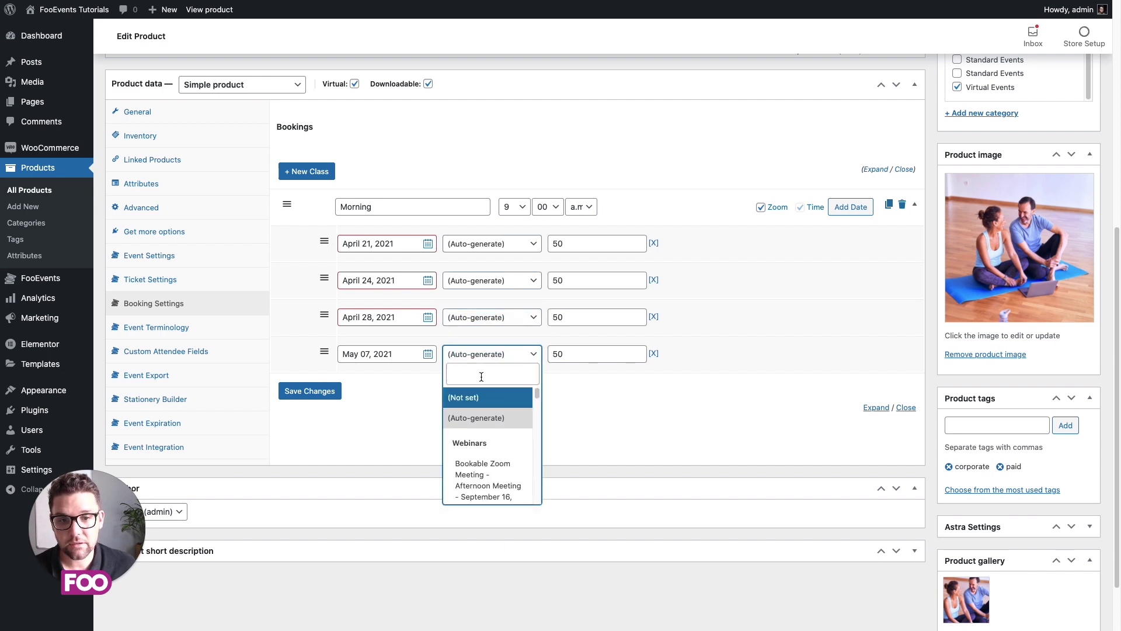
pyautogui.scroll(-3, 497, 420)
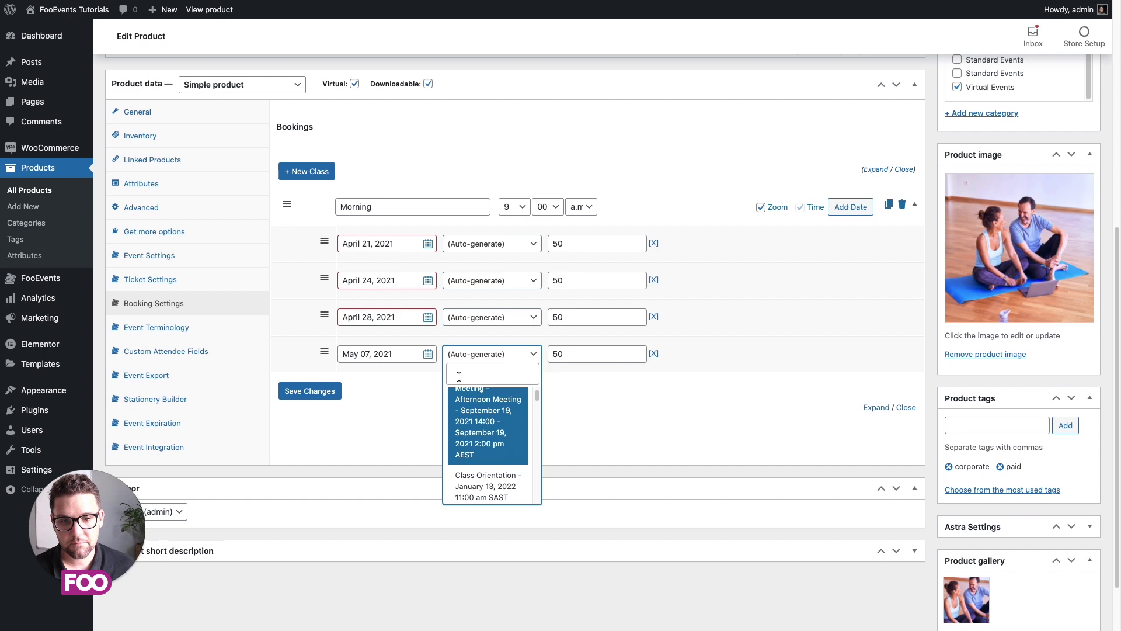
pyautogui.scroll(-1, 487, 393)
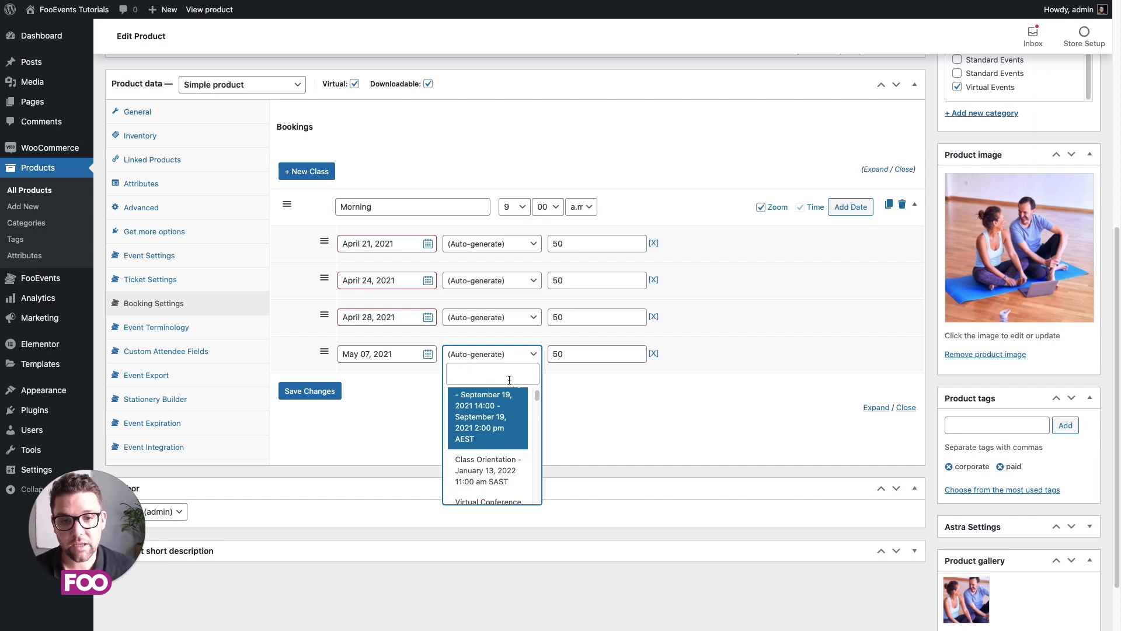
pyautogui.click(598, 391)
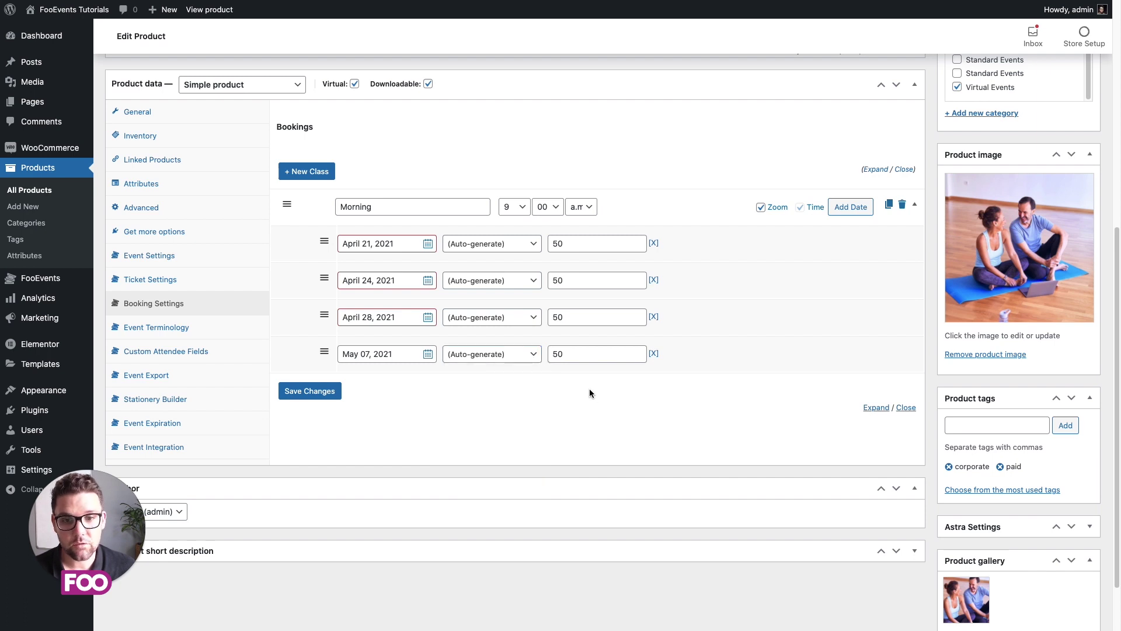
# Step: Duplicate the Morning class twice and rename the copies Lunch and Afternoon
pyautogui.click(914, 209)
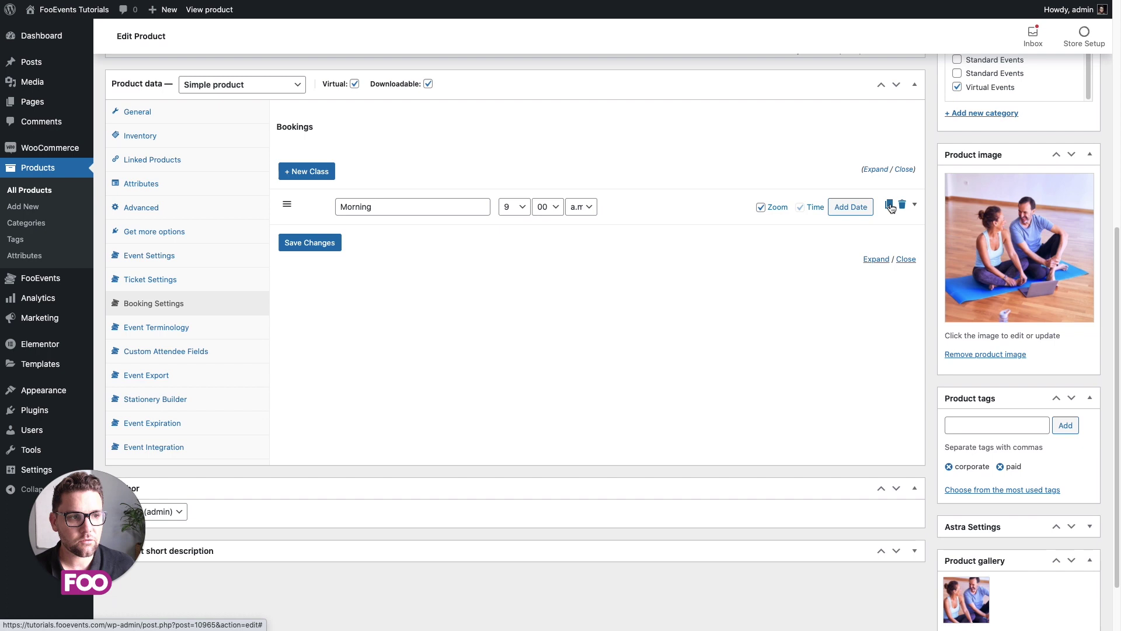
pyautogui.click(888, 205)
pyautogui.click(889, 240)
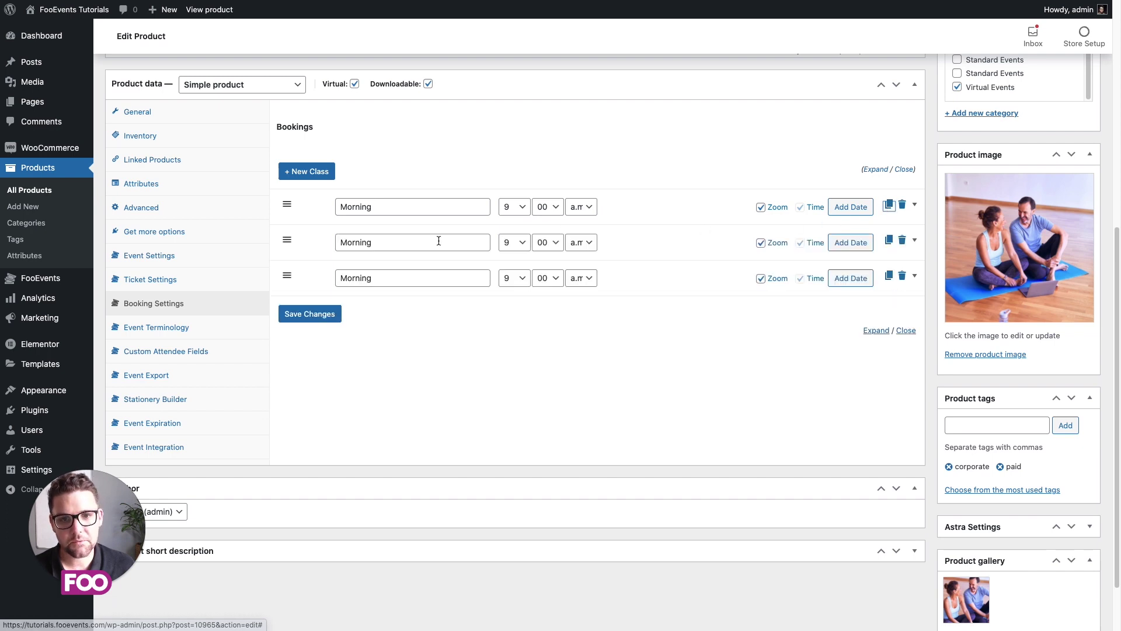
pyautogui.moveTo(418, 242); pyautogui.dragTo(325, 240)
pyautogui.write('Lunch')
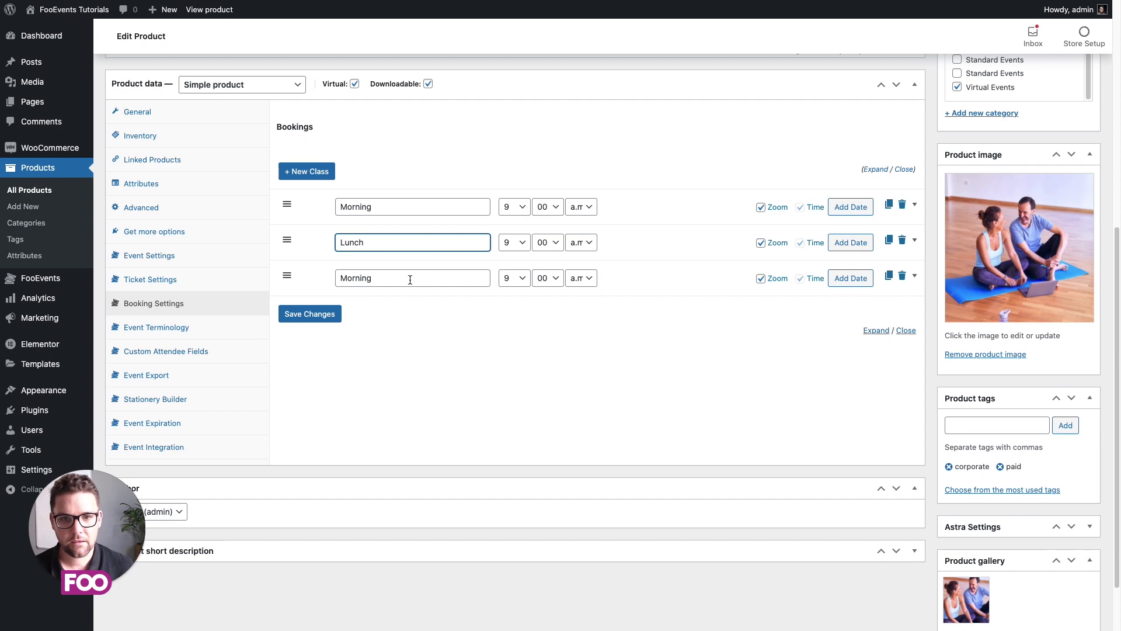
pyautogui.moveTo(410, 280); pyautogui.dragTo(328, 258)
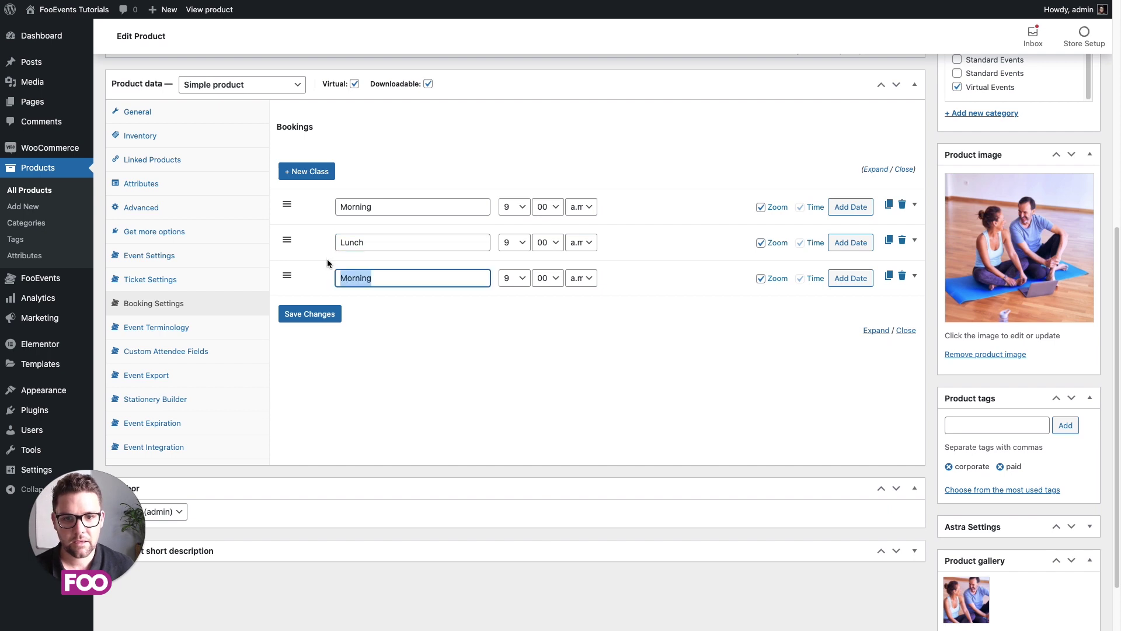
pyautogui.write('Afternoon')
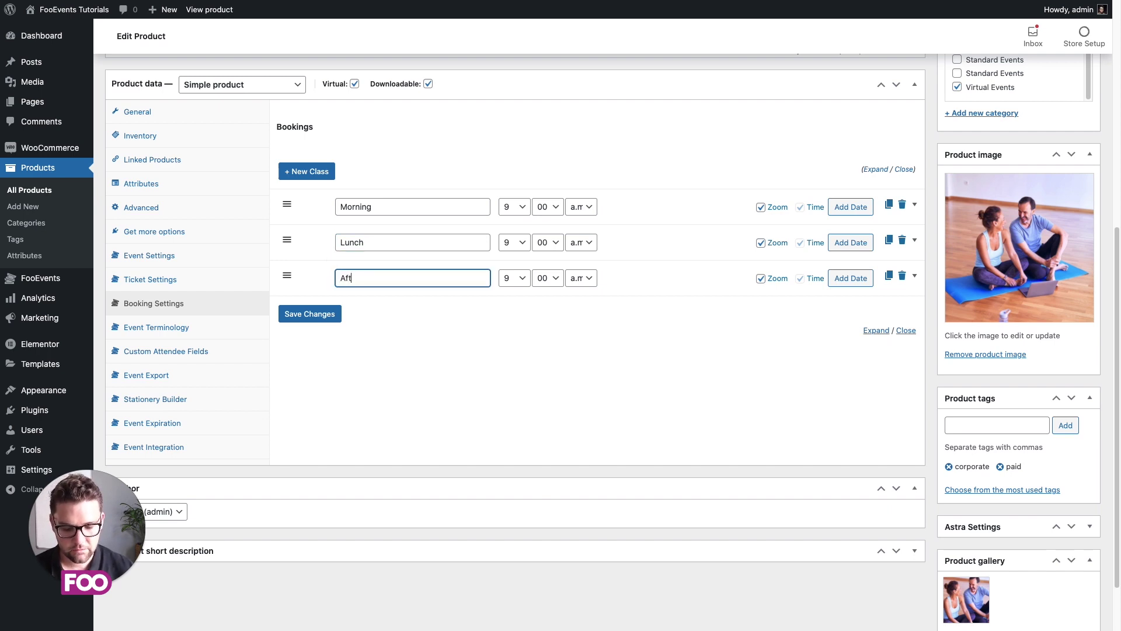
# Step: Set the Lunch class to 2 p.m. and the Afternoon class to 4 p.m
pyautogui.click(514, 243)
pyautogui.press('2')
pyautogui.click(581, 242)
pyautogui.click(585, 253)
pyautogui.click(514, 278)
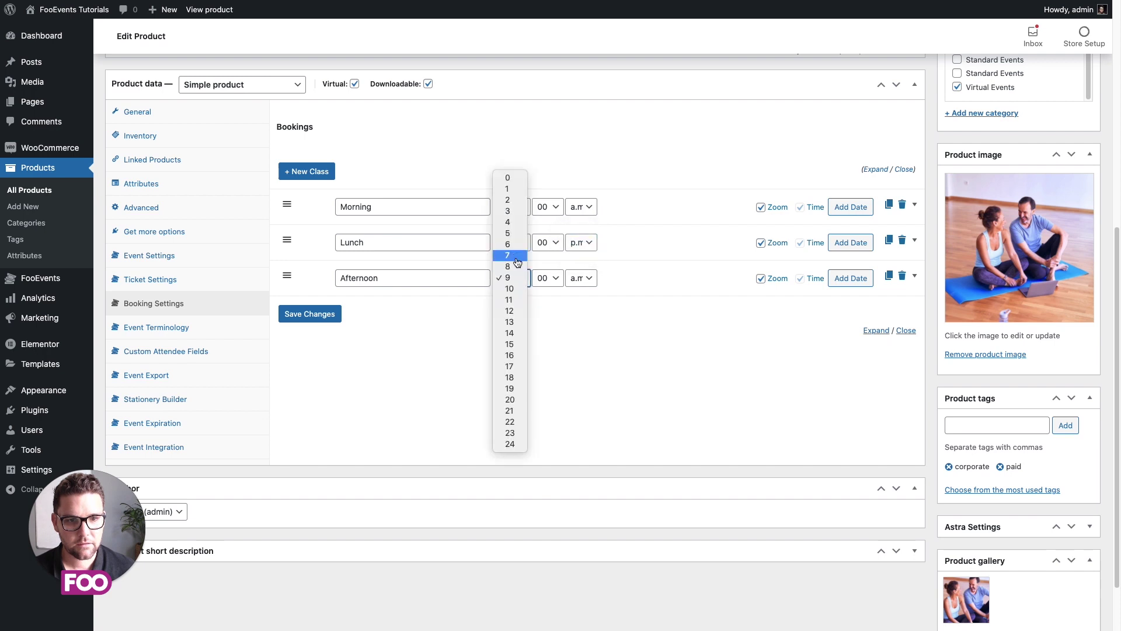
pyautogui.click(507, 221)
pyautogui.click(581, 278)
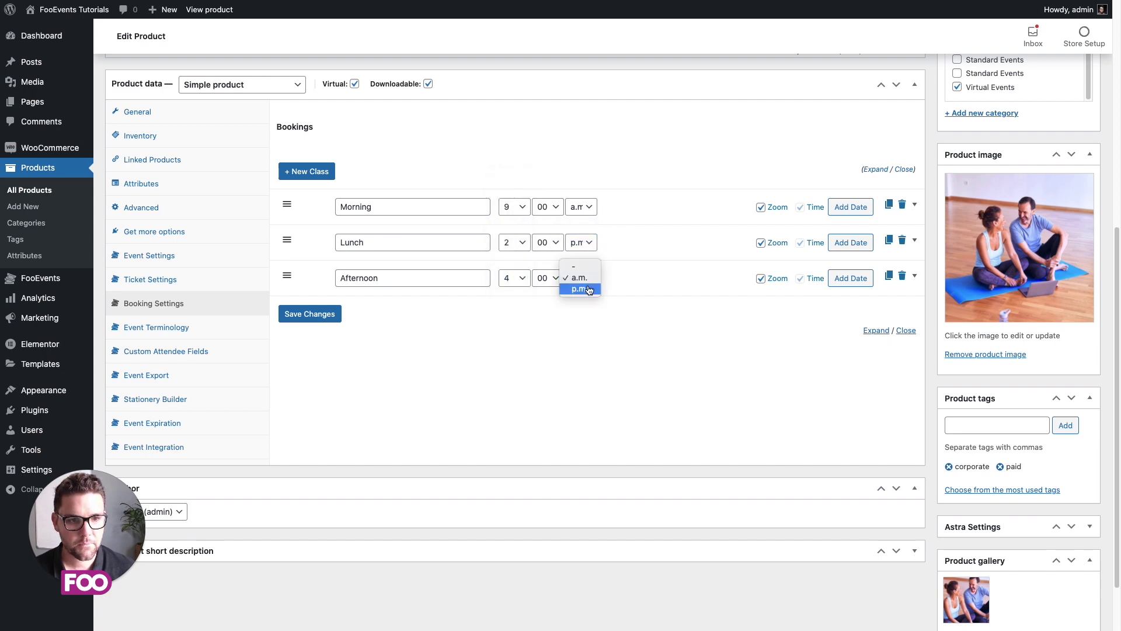
pyautogui.click(585, 289)
# Step: Save the three booking classes and expand each one to show its dates
pyautogui.click(308, 316)
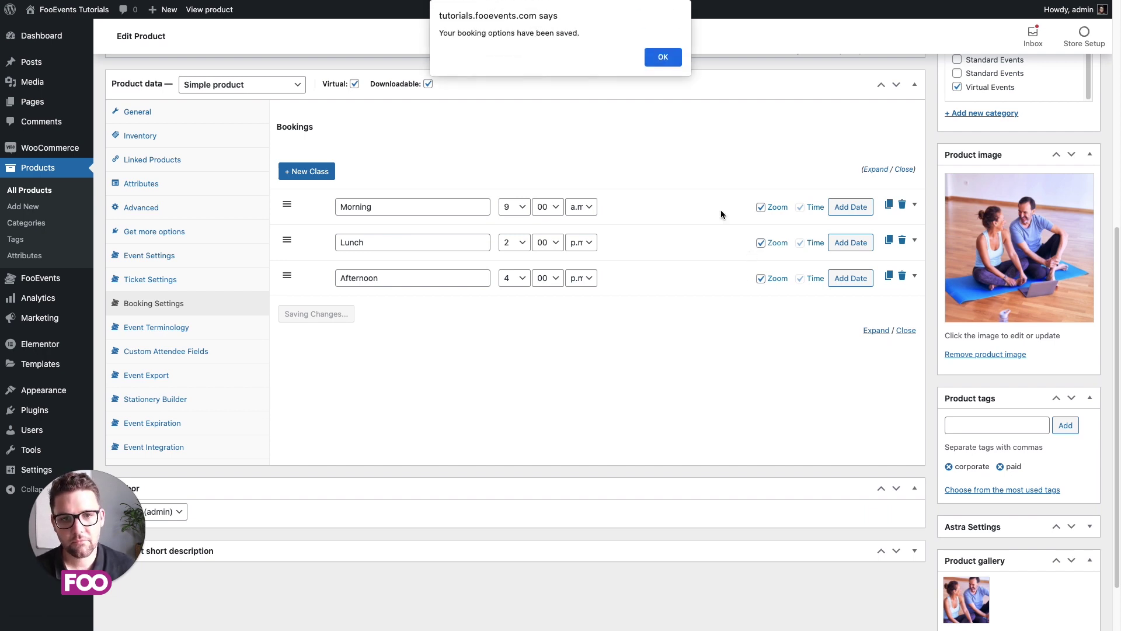
pyautogui.click(663, 57)
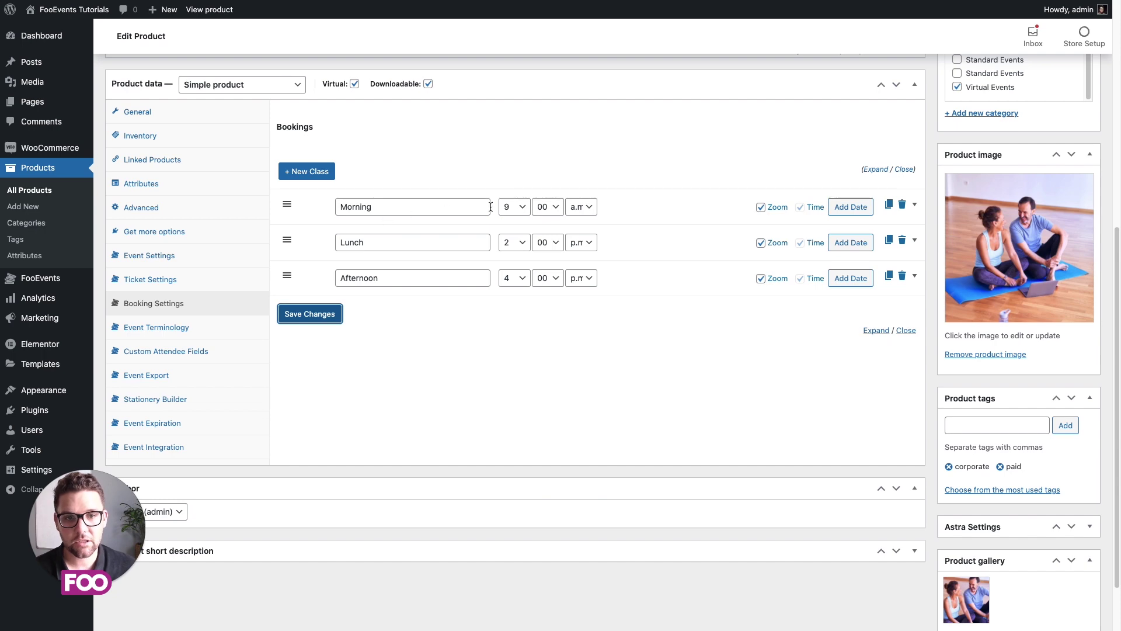
pyautogui.click(914, 206)
pyautogui.click(914, 388)
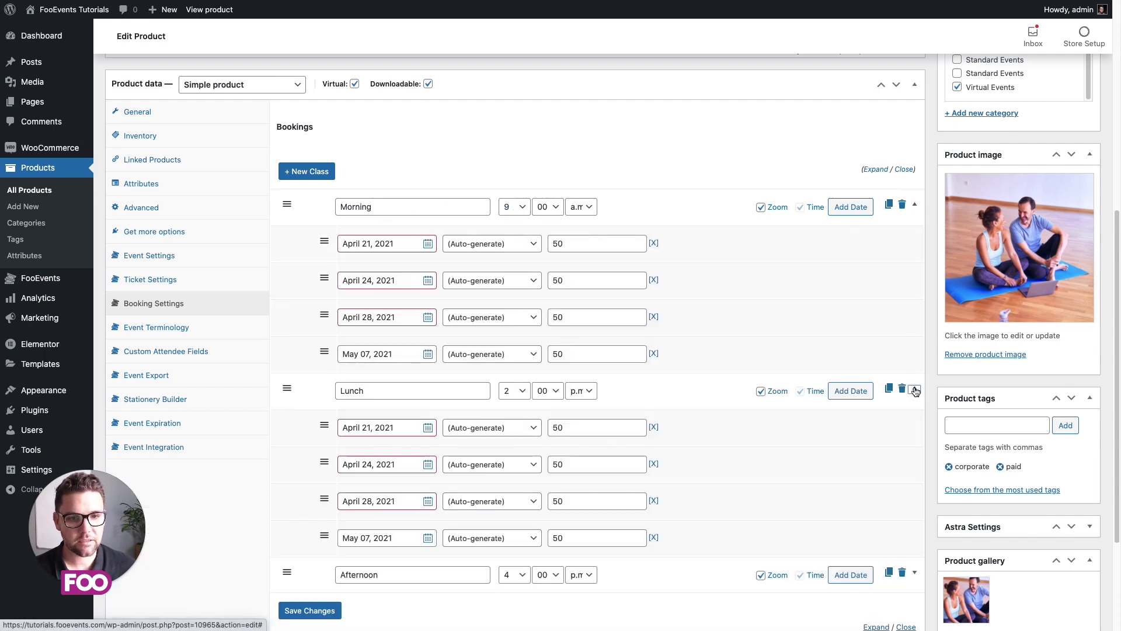
pyautogui.scroll(-3, 913, 387)
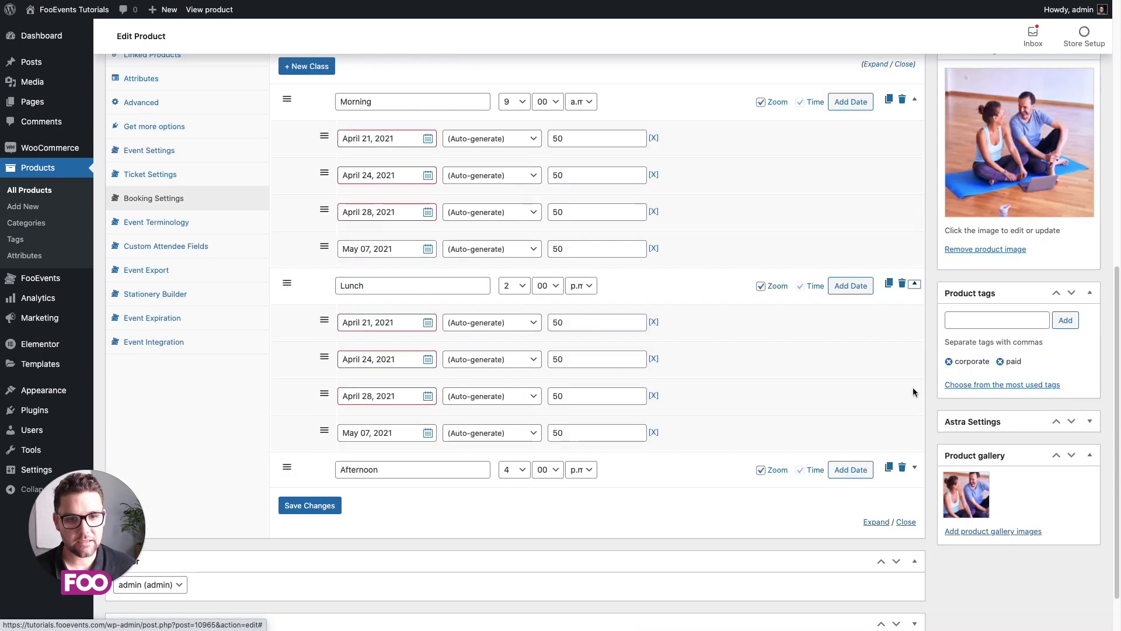
pyautogui.click(915, 467)
pyautogui.scroll(-1, 768, 354)
pyautogui.scroll(-3, 700, 339)
pyautogui.scroll(2, 241, 173)
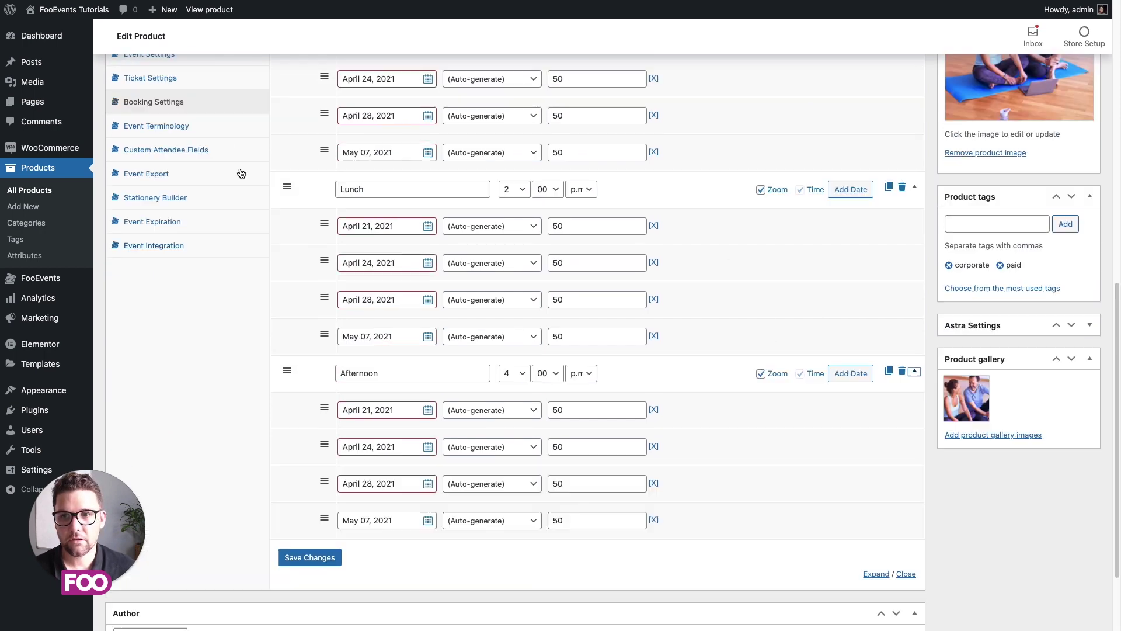
# Step: Show the Event Terminology settings and highlight the Student term for attendees
pyautogui.click(187, 131)
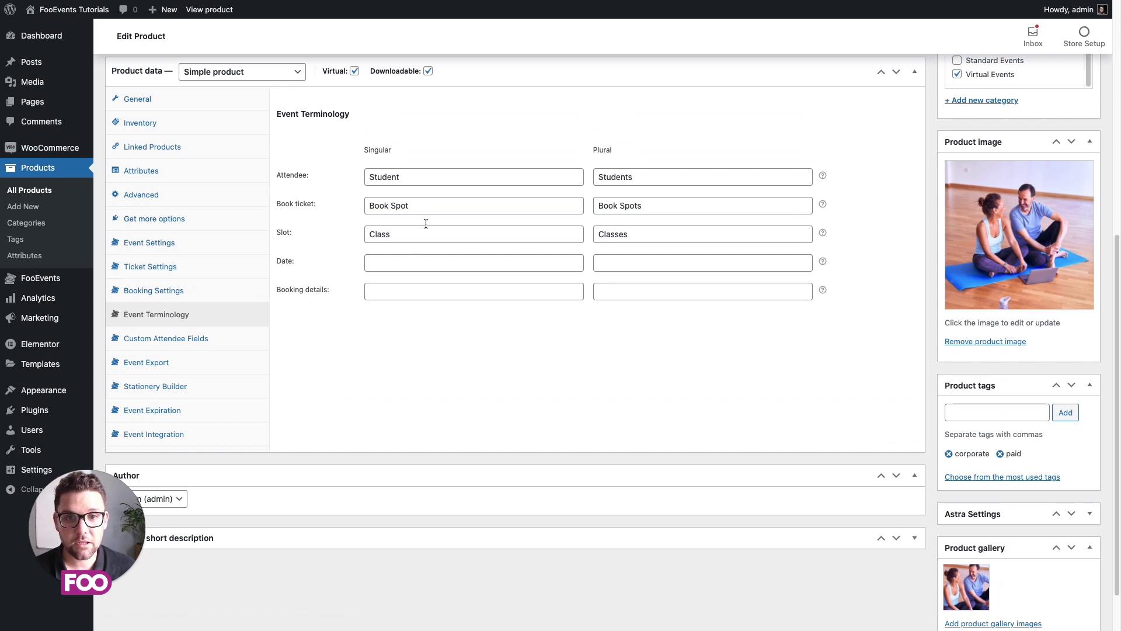
pyautogui.moveTo(436, 177); pyautogui.dragTo(361, 172)
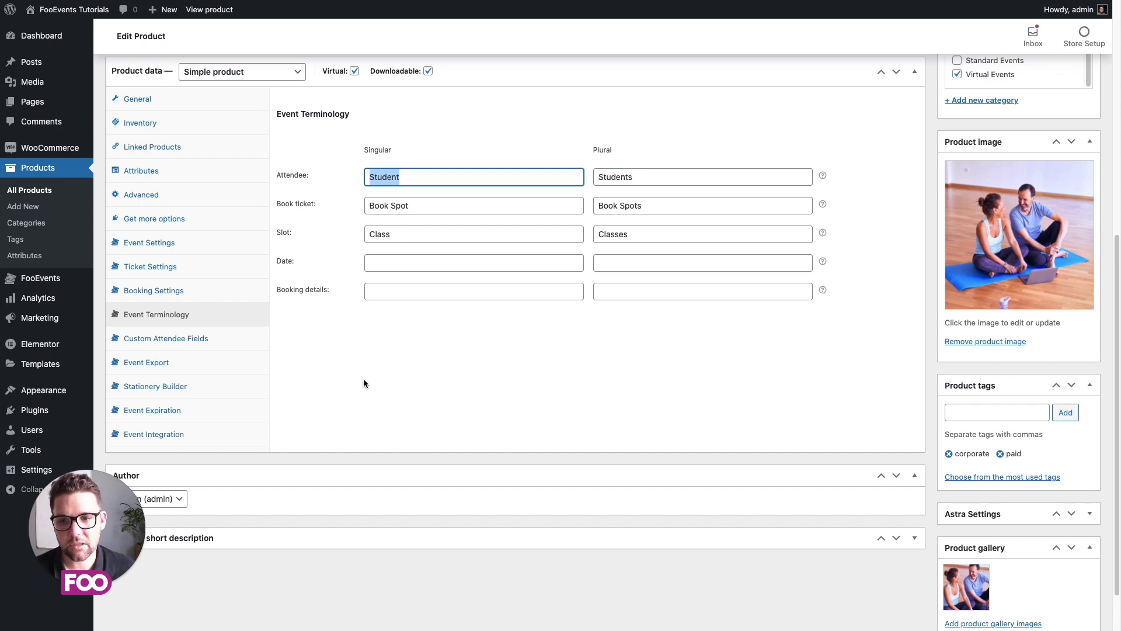
# Step: Show Custom Attendee Fields and highlight the Medical number and Notes / Message labels
pyautogui.click(210, 341)
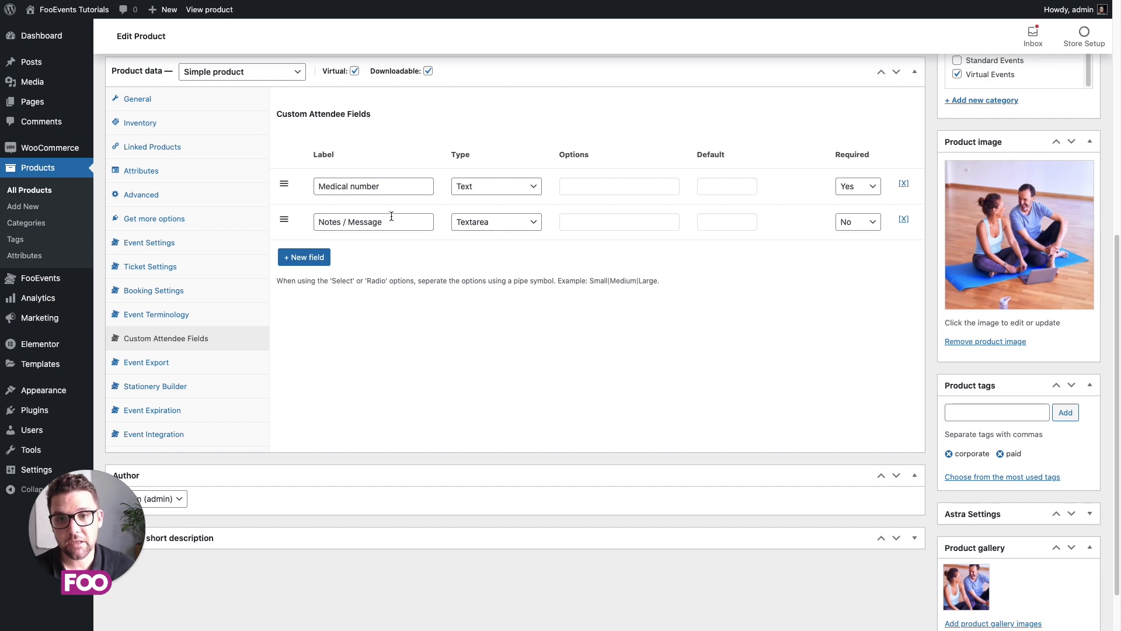
pyautogui.scroll(1, 495, 292)
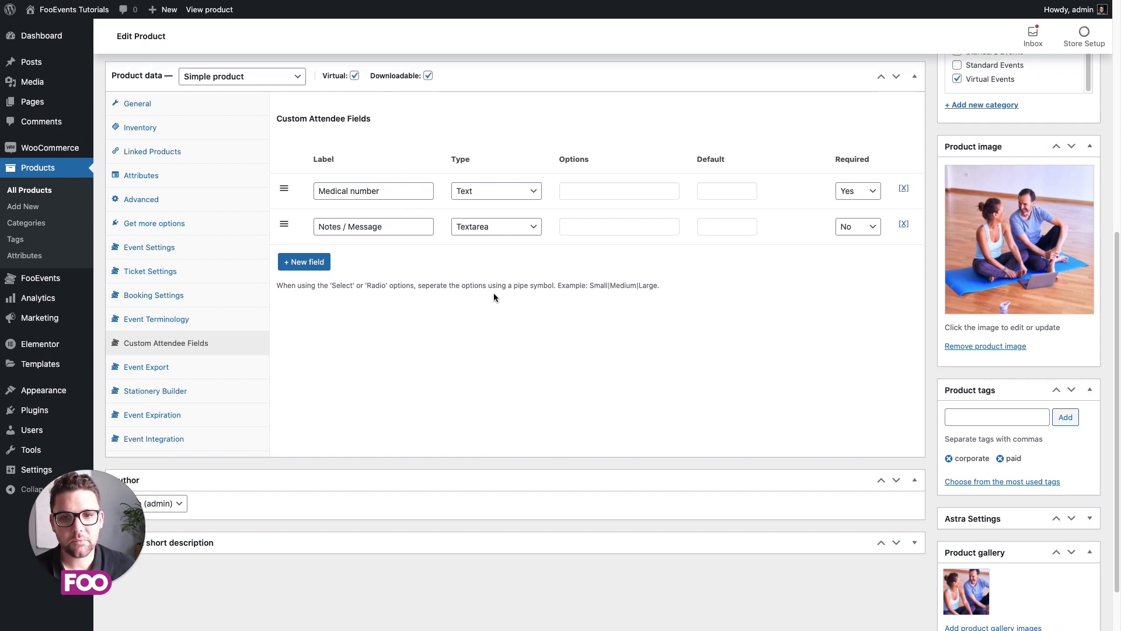
pyautogui.tripleClick(374, 191)
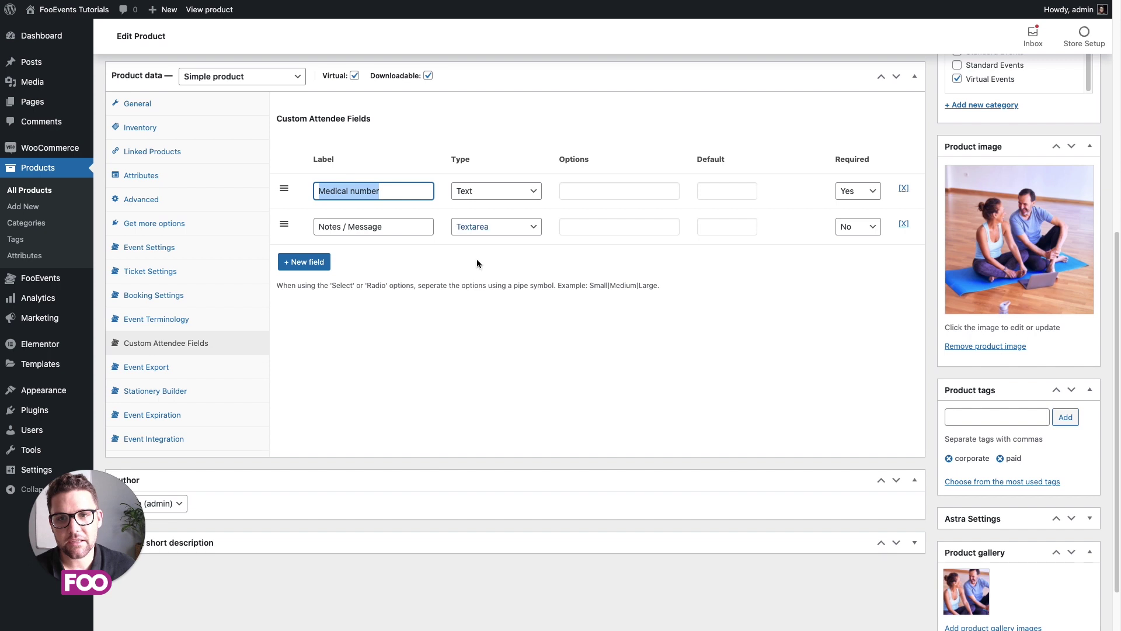
pyautogui.click(491, 302)
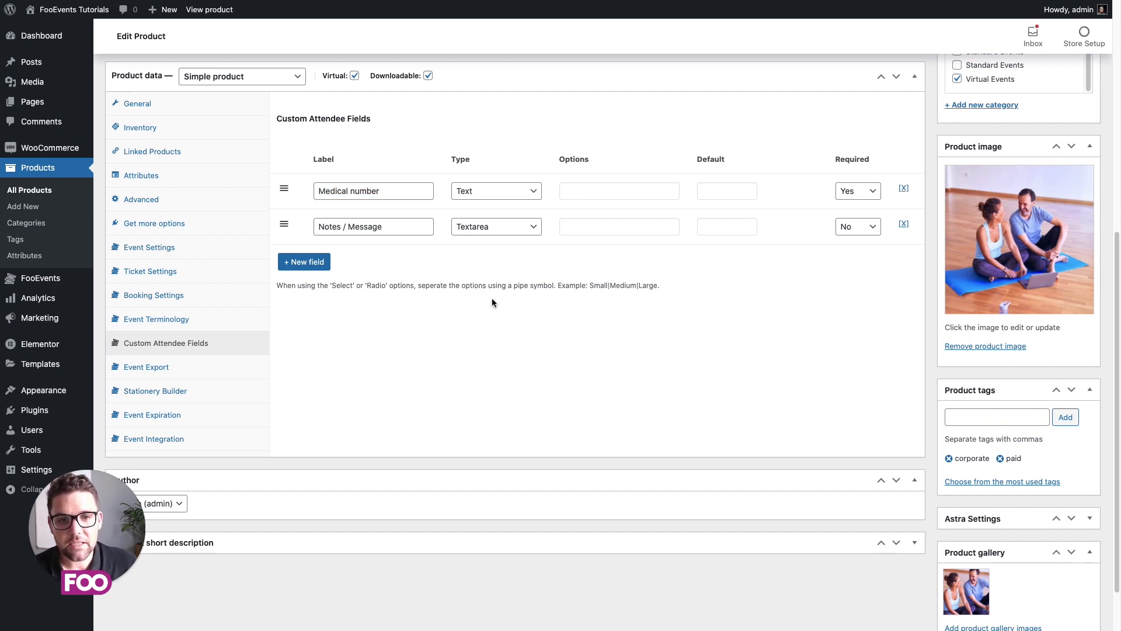
pyautogui.tripleClick(357, 188)
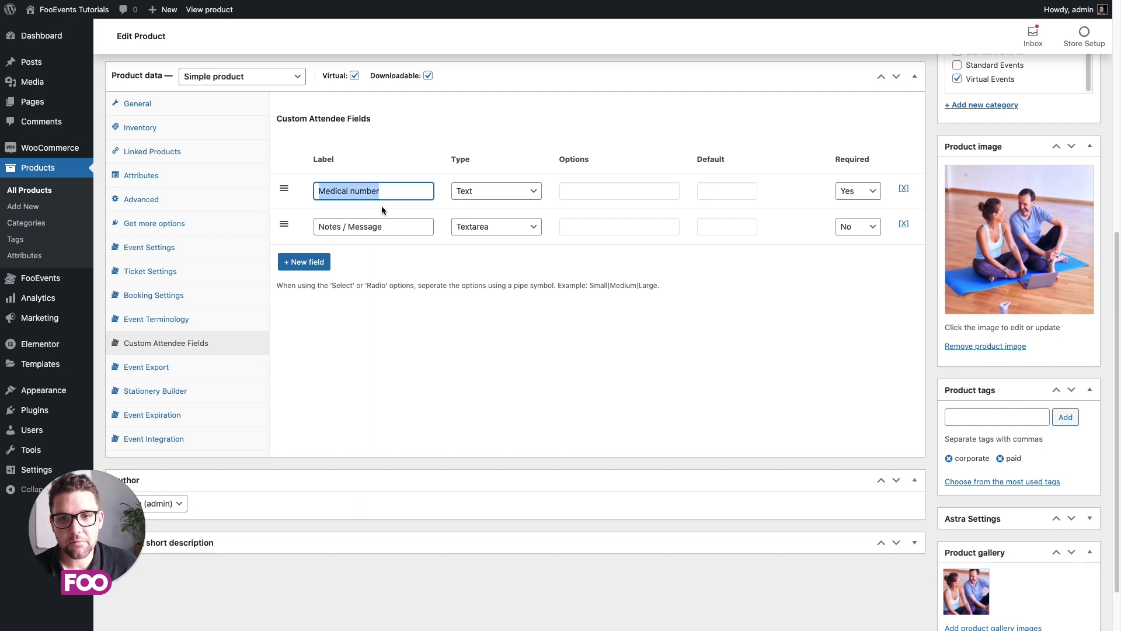
pyautogui.doubleClick(400, 224)
pyautogui.click(492, 353)
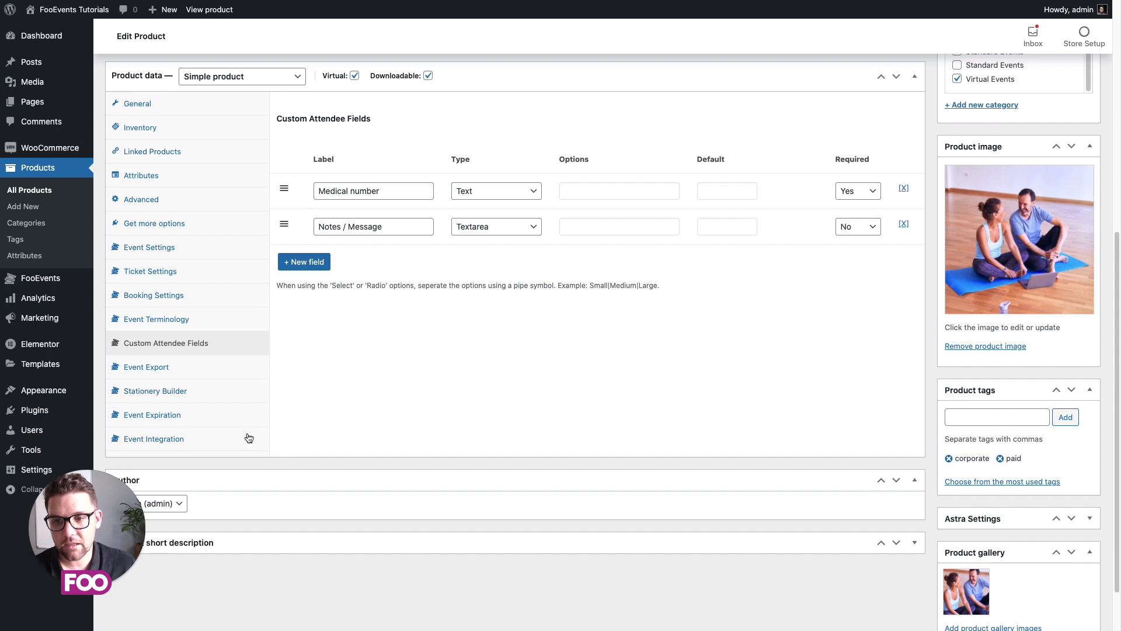
# Step: In the Zoom integration settings, set the meeting duration to 1 hour 0 minutes
pyautogui.click(176, 439)
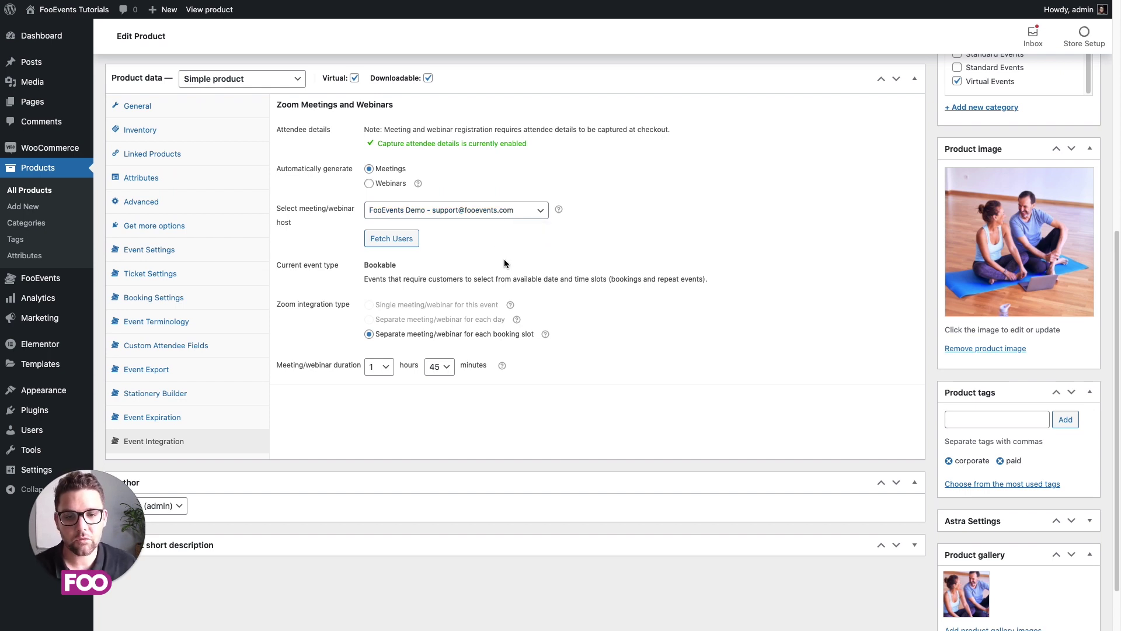
pyautogui.click(382, 368)
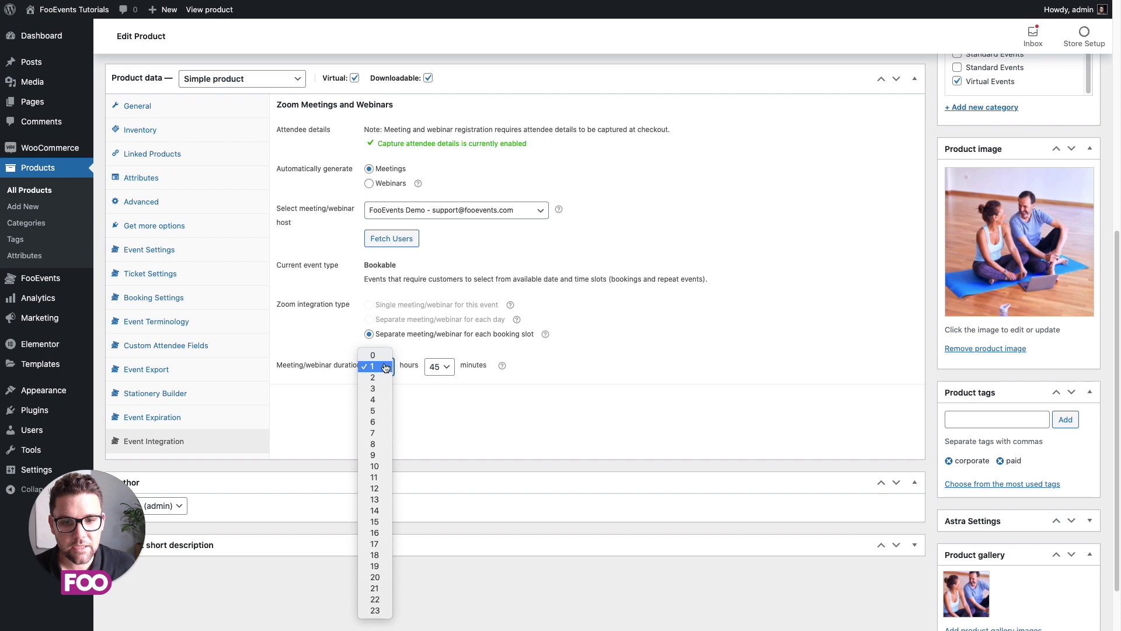
pyautogui.click(381, 357)
pyautogui.click(446, 369)
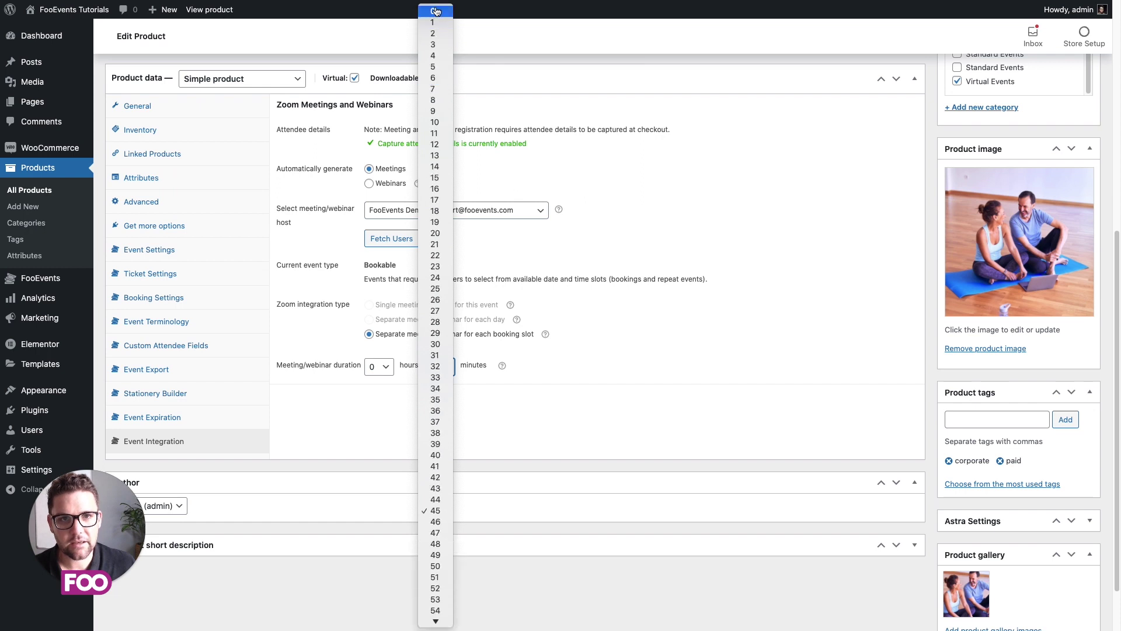
pyautogui.click(435, 14)
pyautogui.click(377, 367)
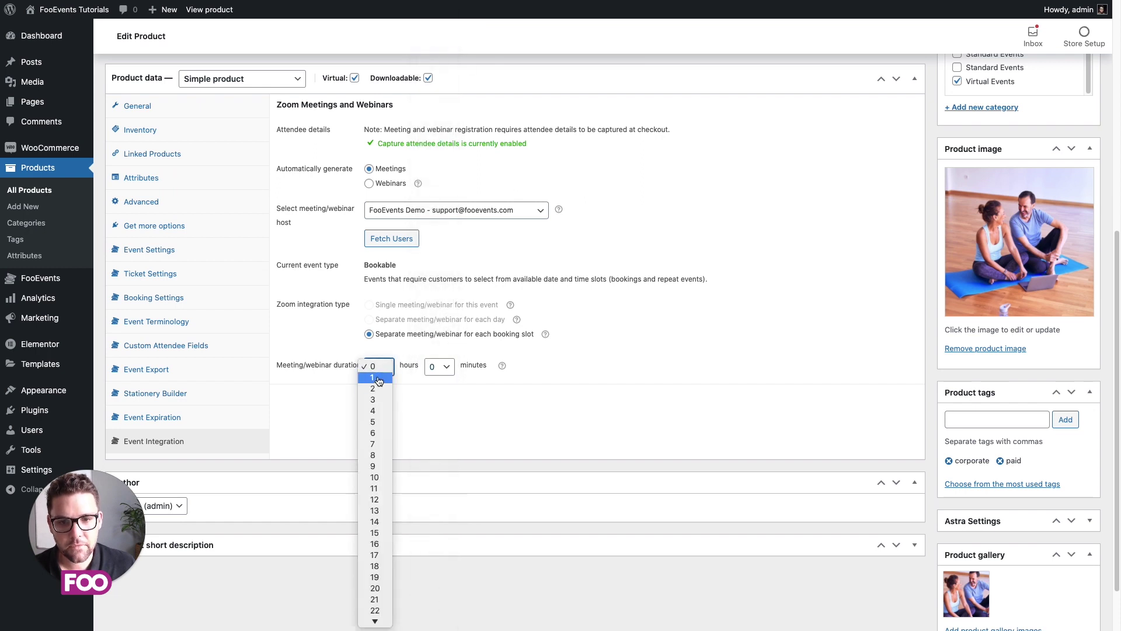
pyautogui.click(378, 388)
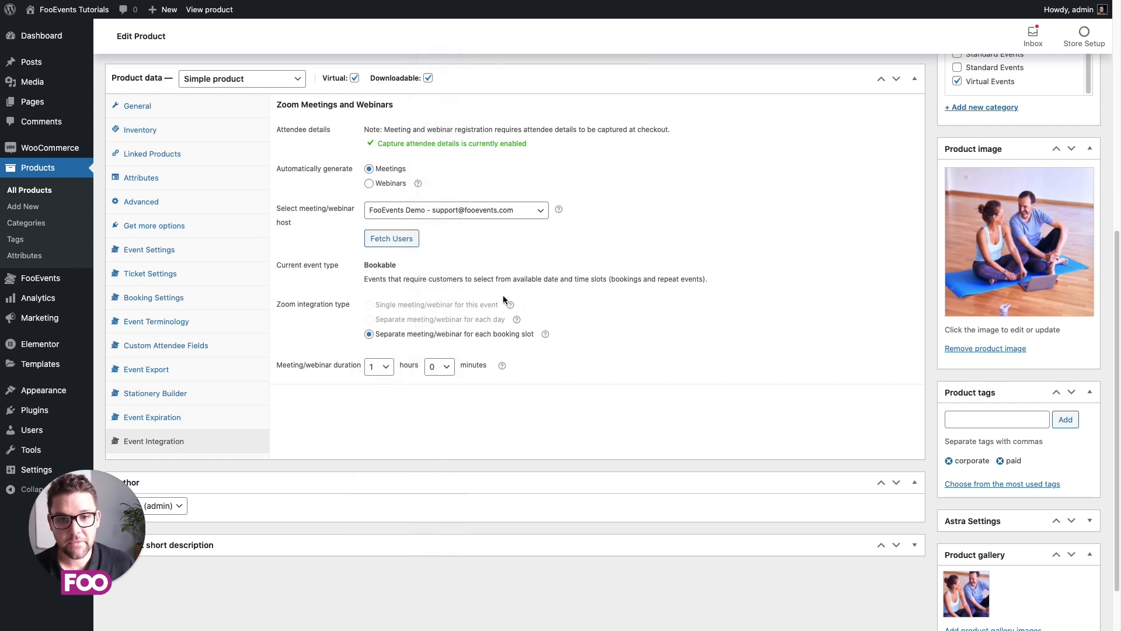
# Step: Update the Virtual Pilates Classes product to save the changes
pyautogui.scroll(4, 701, 350)
pyautogui.scroll(4, 764, 378)
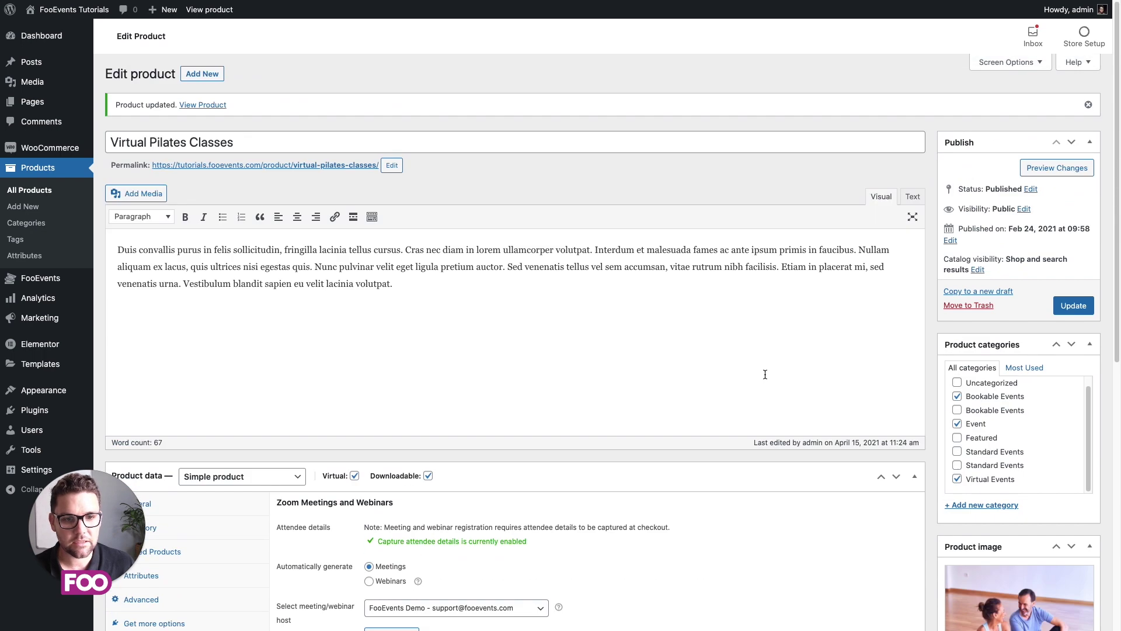
pyautogui.click(1076, 306)
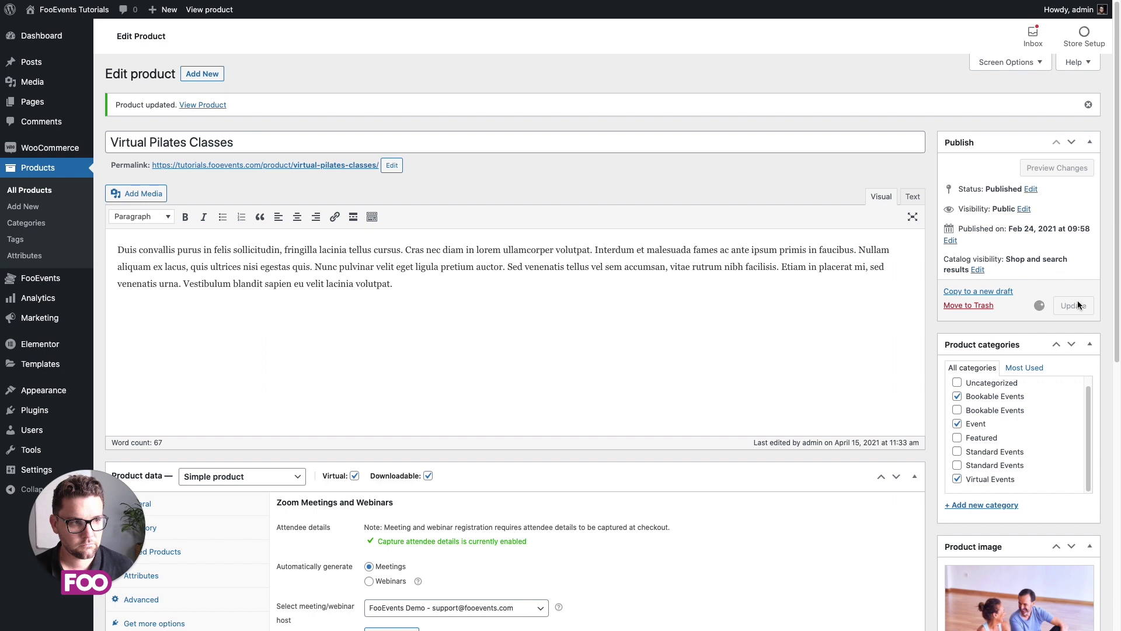
# Step: On the storefront product page, choose April 24, 2021 and the Lunch (02:00 p.m.) class
pyautogui.click(209, 11)
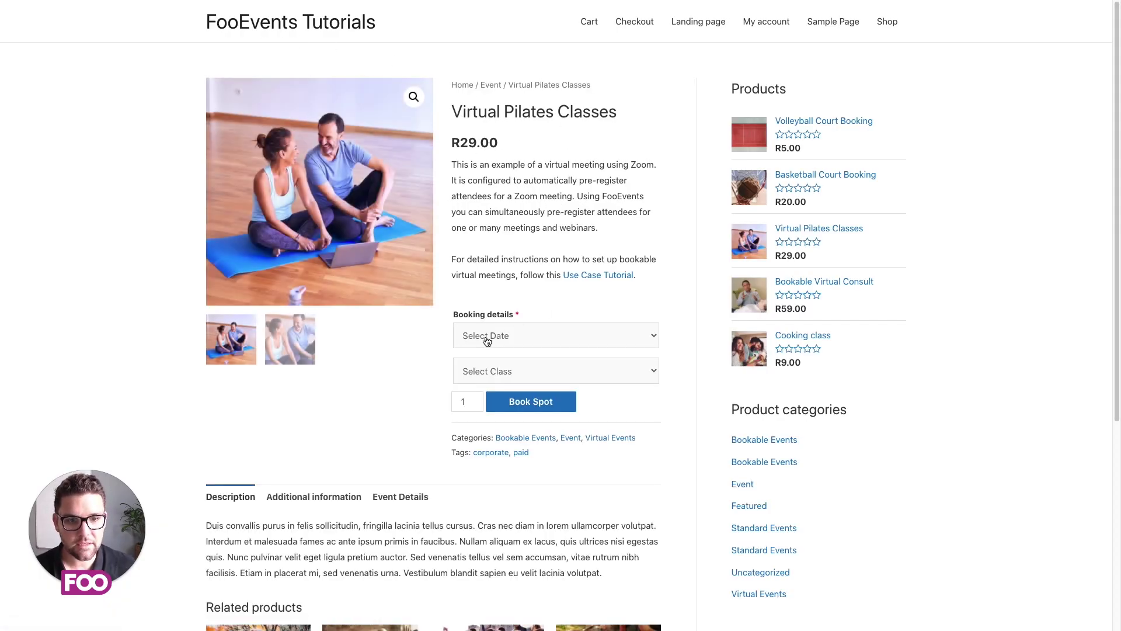
pyautogui.click(549, 338)
pyautogui.click(540, 360)
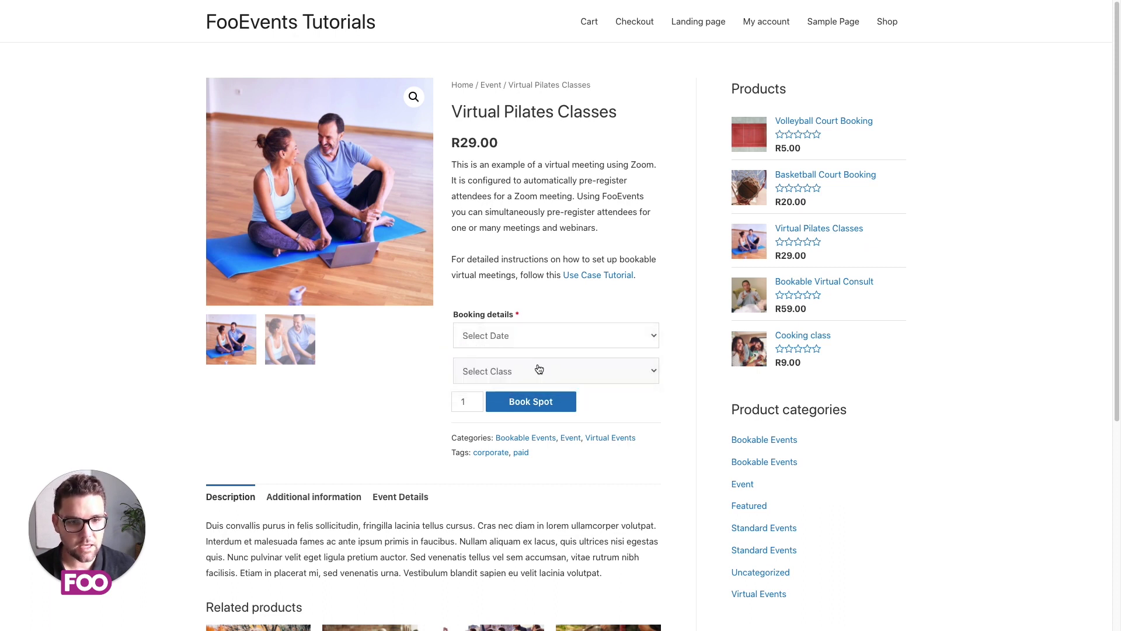
pyautogui.click(550, 373)
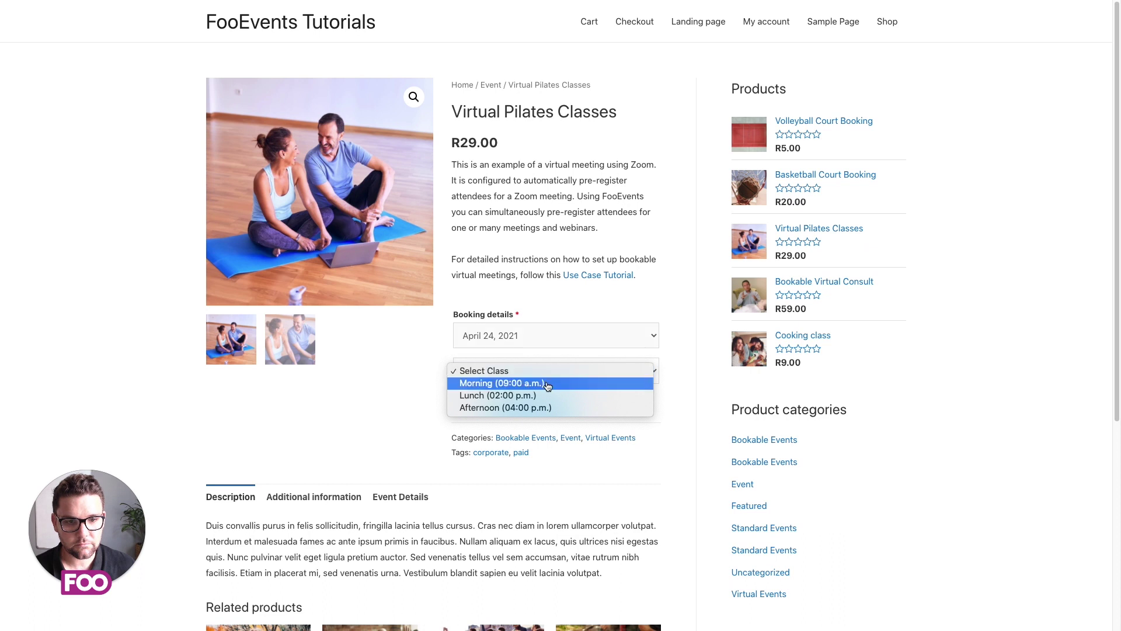
pyautogui.click(546, 401)
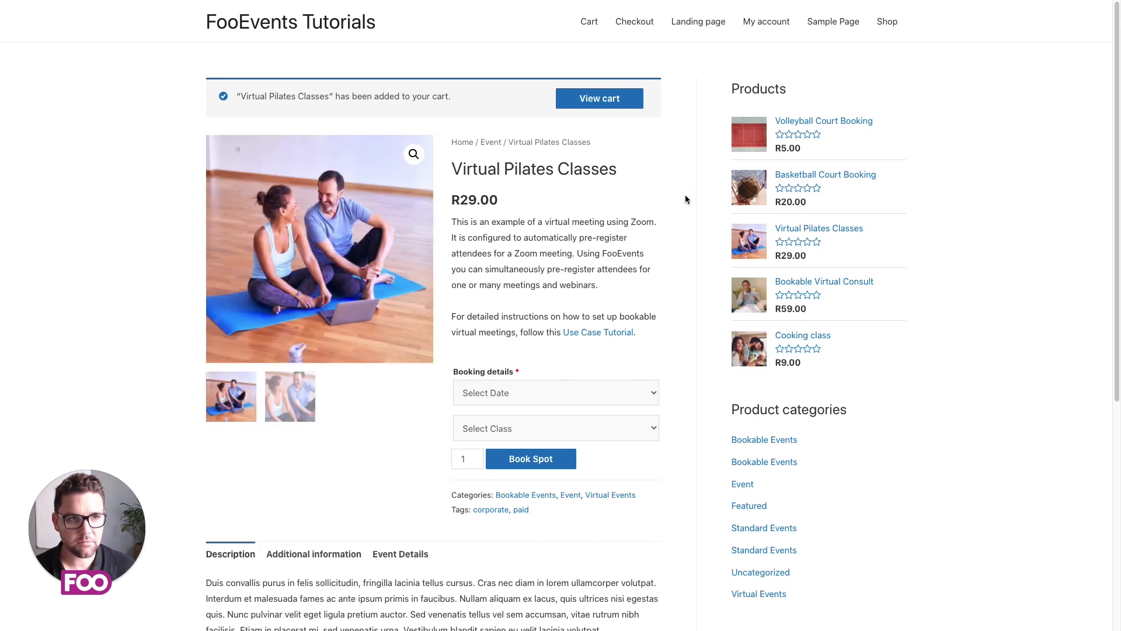
# Step: At checkout, copy the purchaser's billing details into the Student 1 attendee fields
pyautogui.click(635, 24)
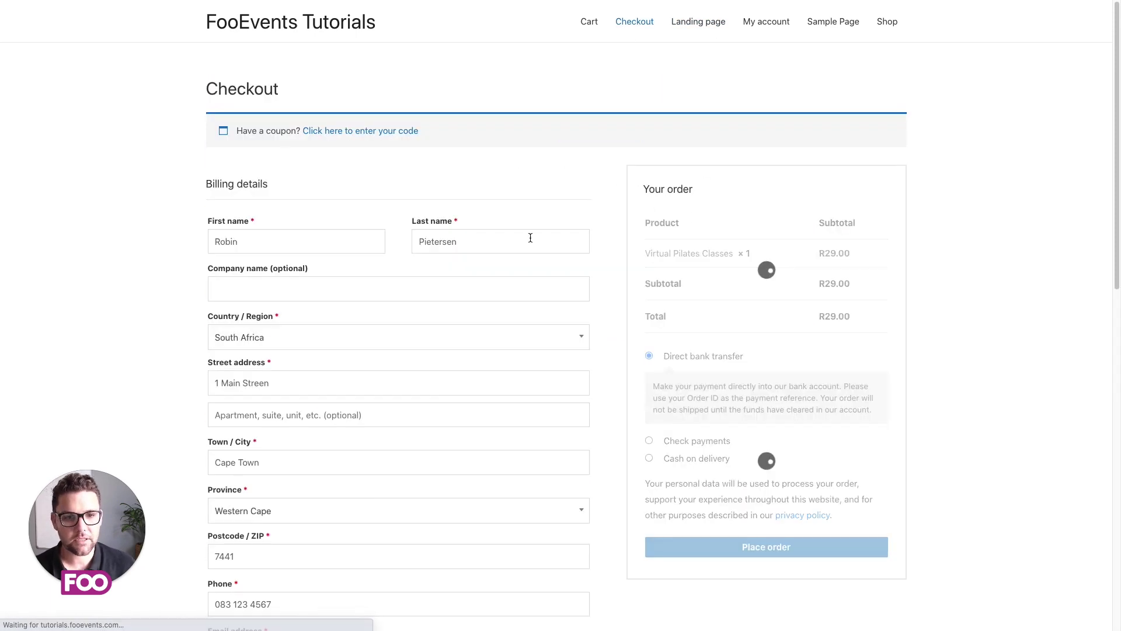
pyautogui.scroll(-3, 525, 227)
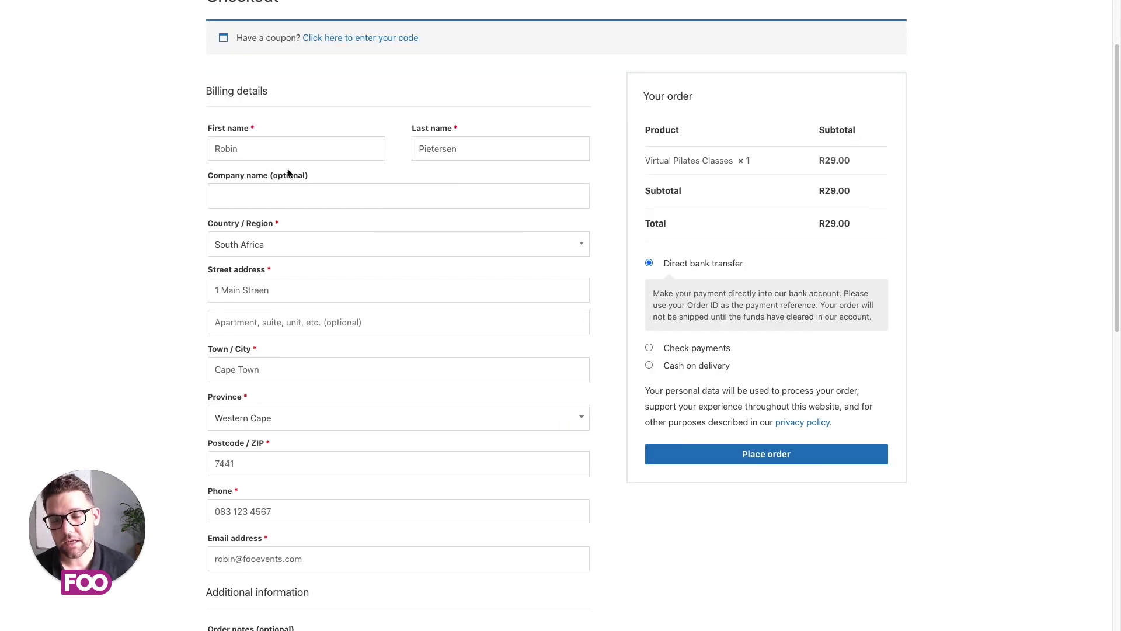
pyautogui.scroll(-5, 292, 170)
pyautogui.scroll(-6, 298, 173)
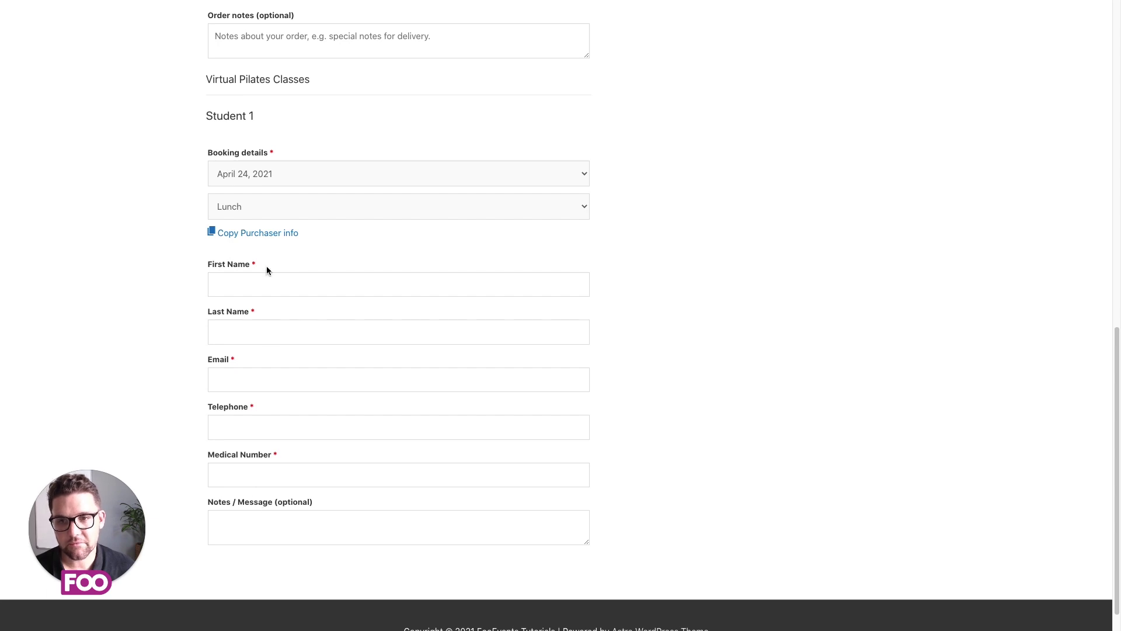
pyautogui.click(263, 233)
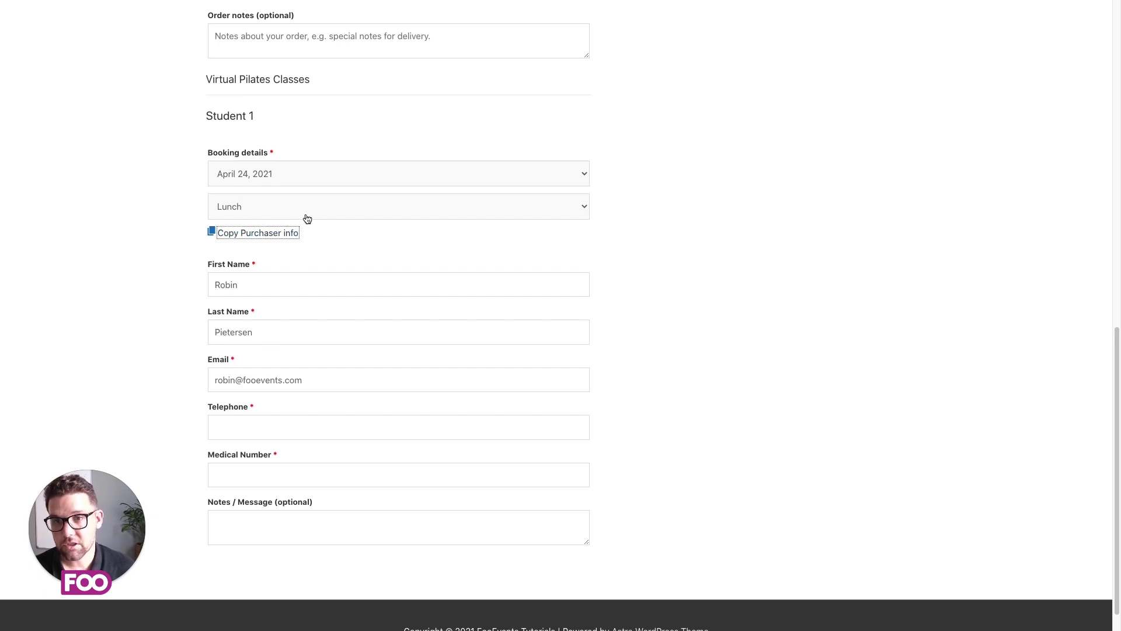
pyautogui.click(161, 271)
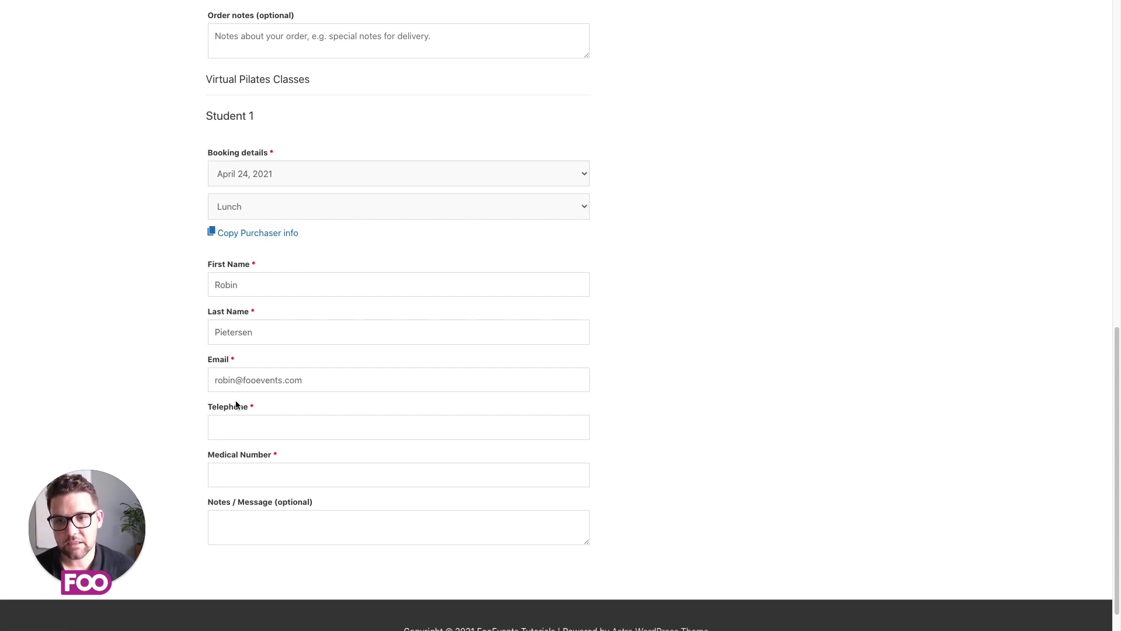
# Step: Enter the attendee's telephone and medical number, then place the test order
pyautogui.click(247, 431)
pyautogui.write('012 3')
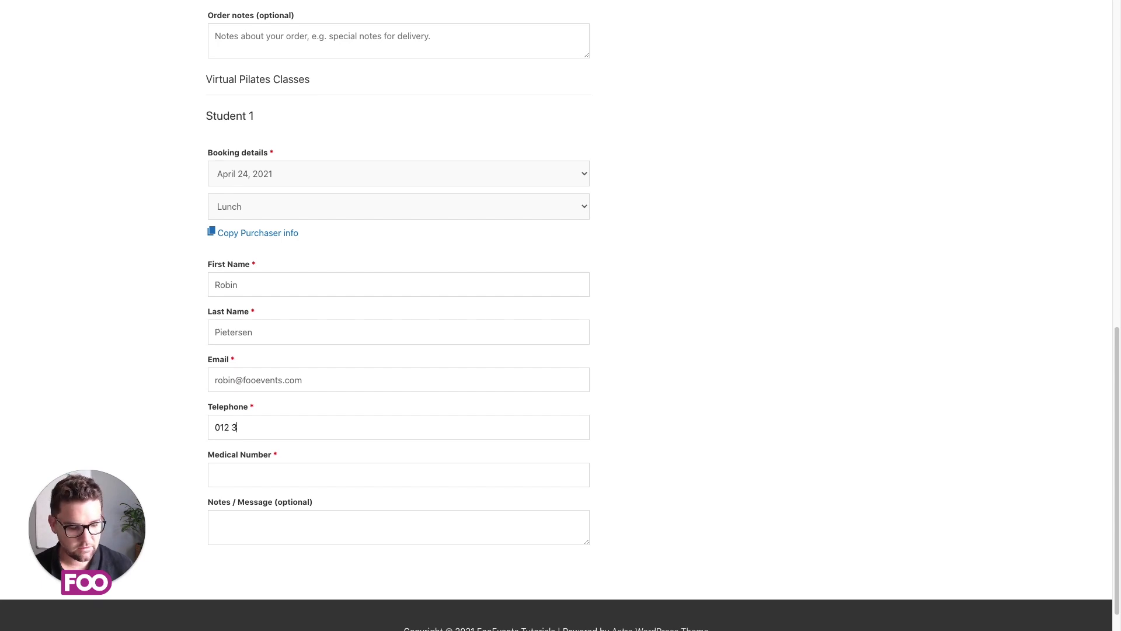
pyautogui.write('45 789')
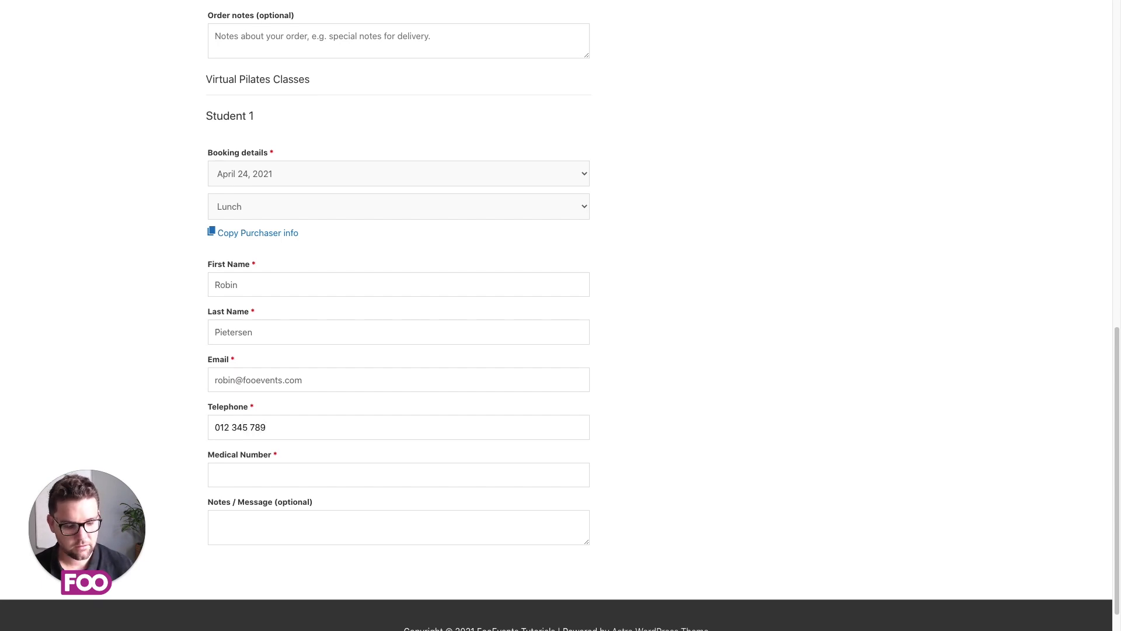
pyautogui.write('0')
pyautogui.click(246, 482)
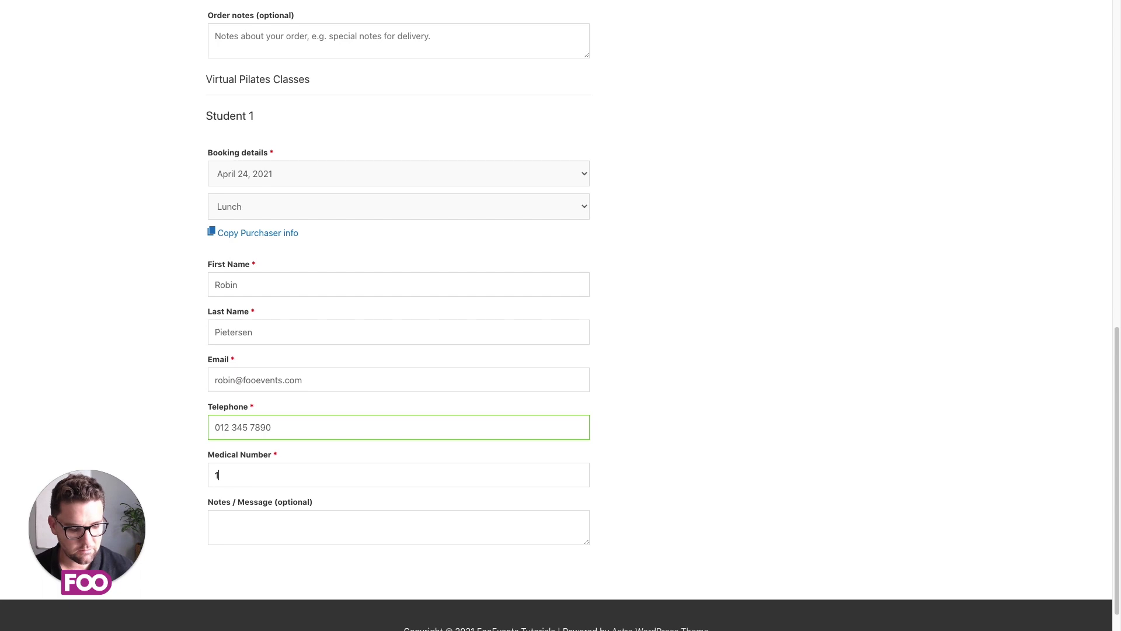
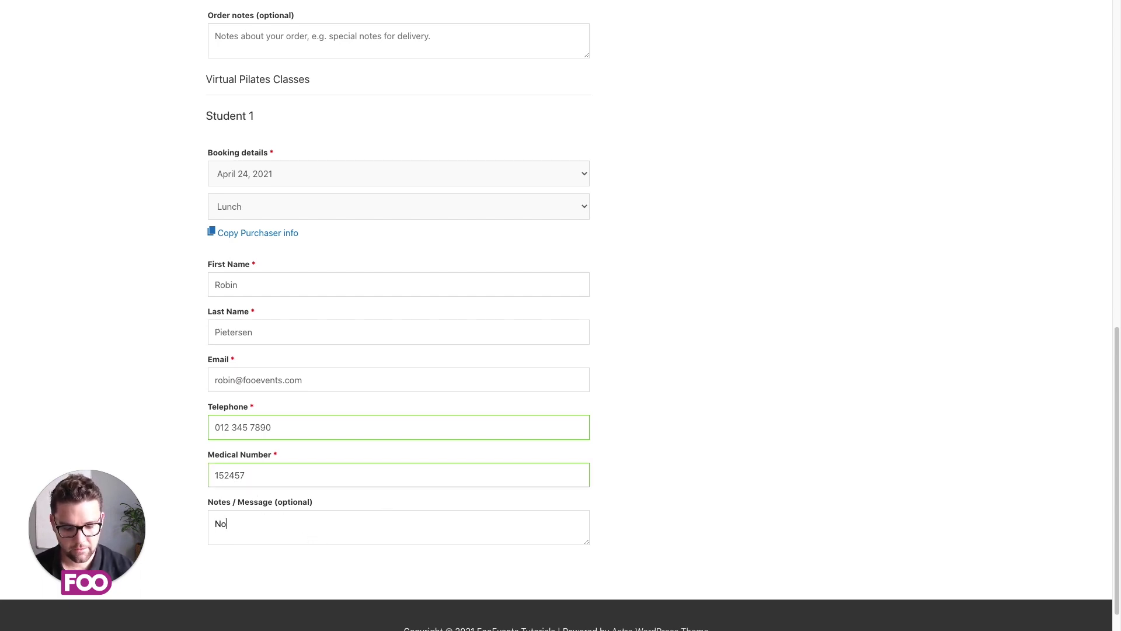
pyautogui.click(796, 403)
pyautogui.scroll(12, 796, 398)
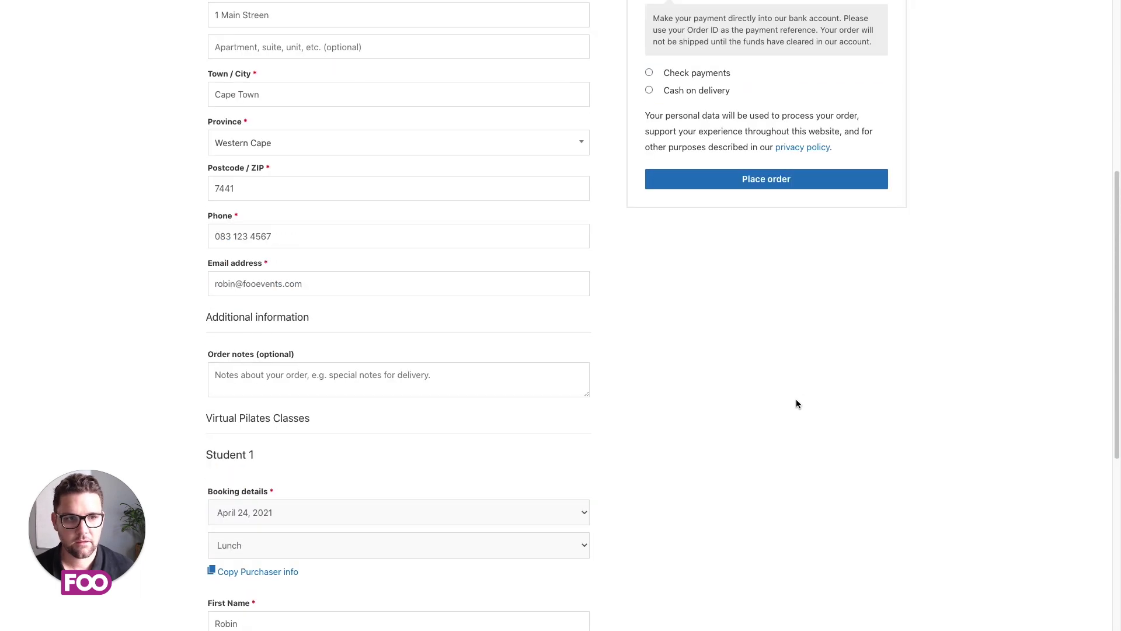
pyautogui.click(805, 547)
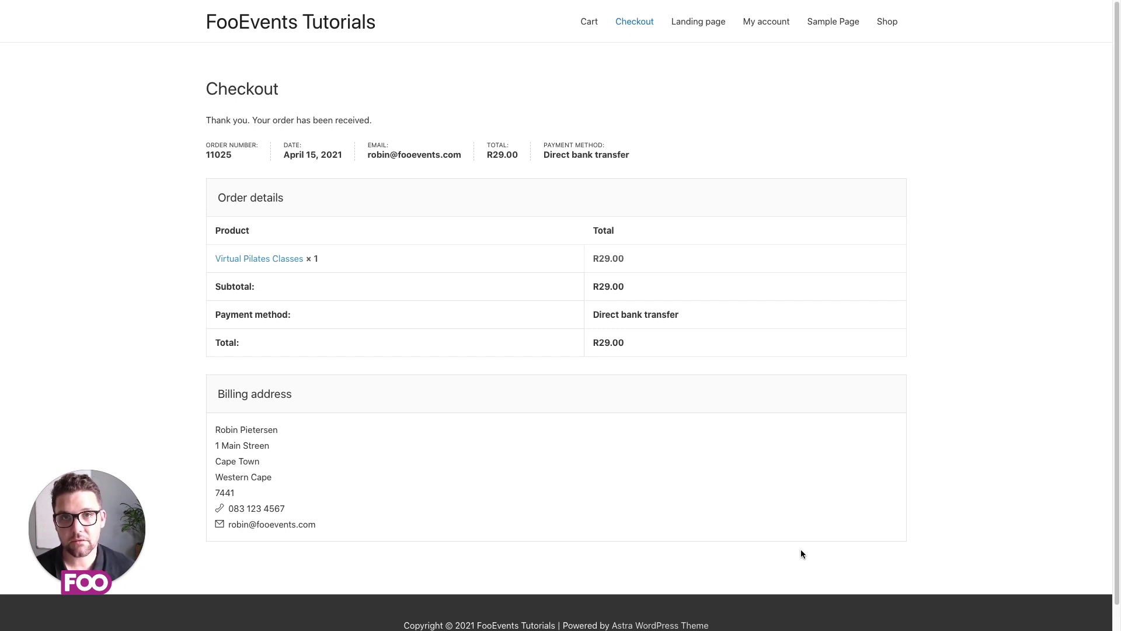
pyautogui.press('super+Tab')
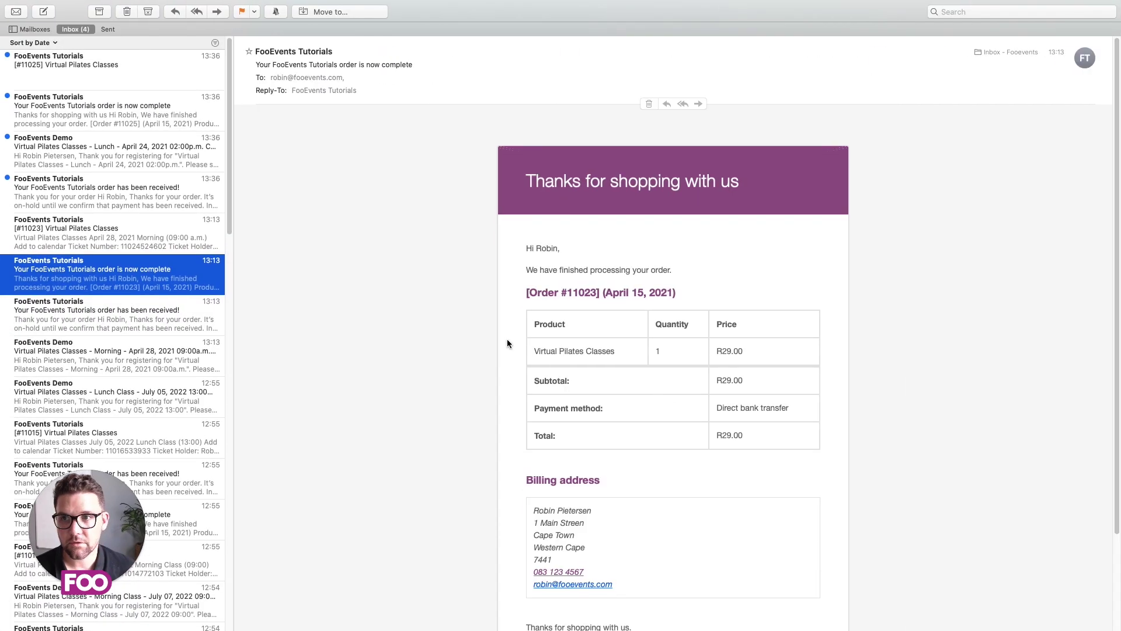
# Step: Open the newest Virtual Pilates Classes ticket email and review its QR code and Zoom details
pyautogui.click(82, 66)
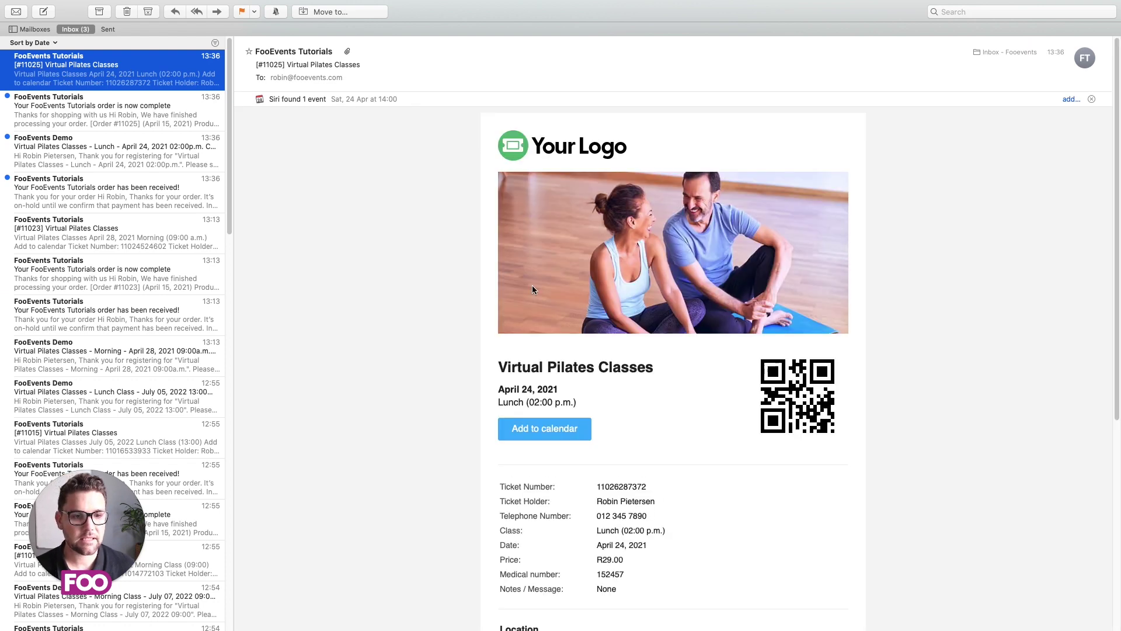
pyautogui.scroll(-5, 549, 290)
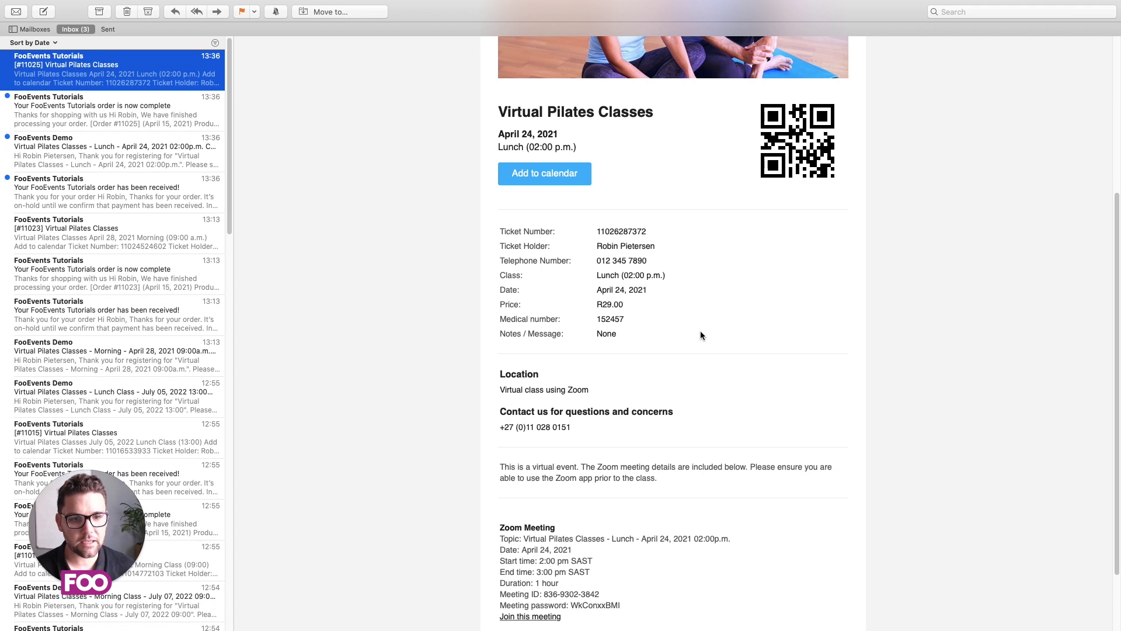
pyautogui.scroll(-1, 700, 330)
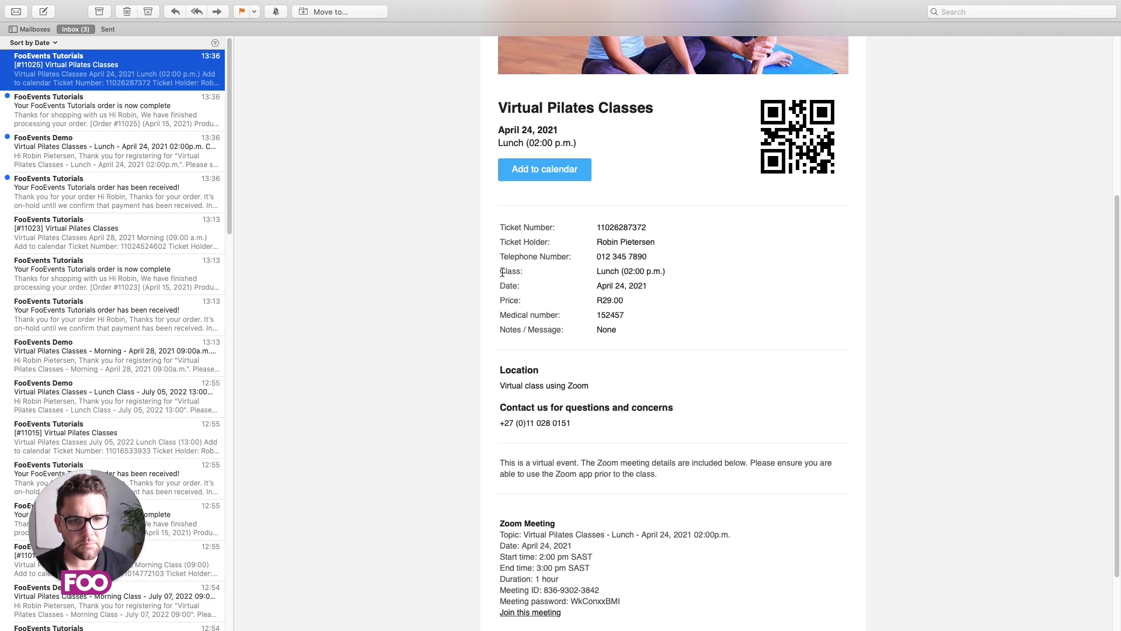
pyautogui.scroll(-3, 759, 362)
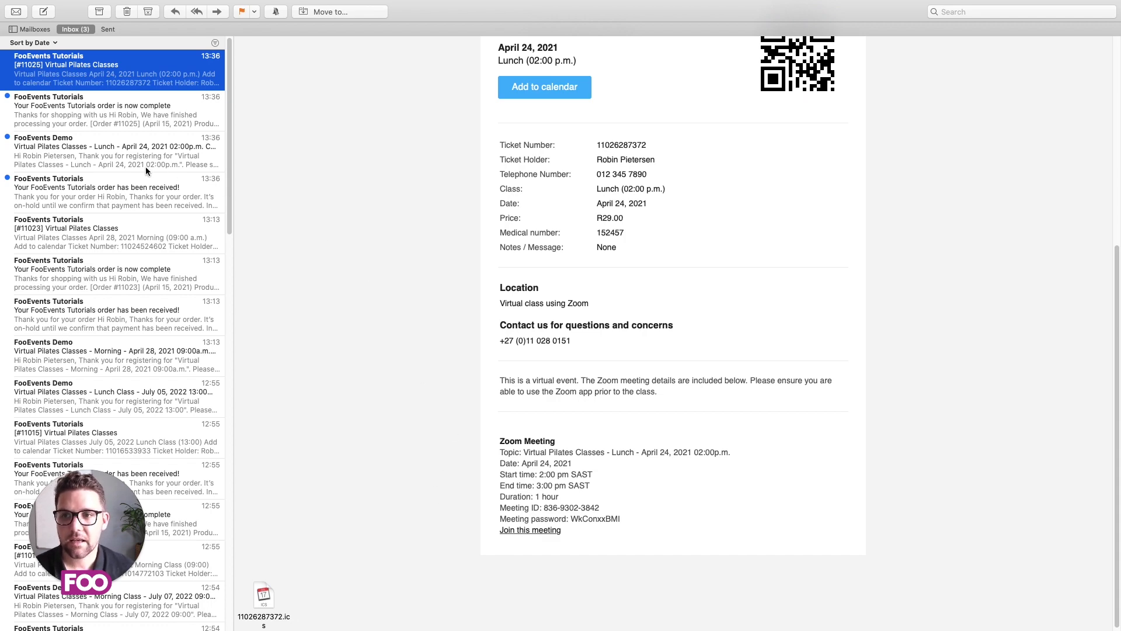
# Step: Open the FooEvents Demo 'Virtual Pilates Classes - Lunch' Zoom confirmation showing join link, passcode and dial-in numbers
pyautogui.click(89, 153)
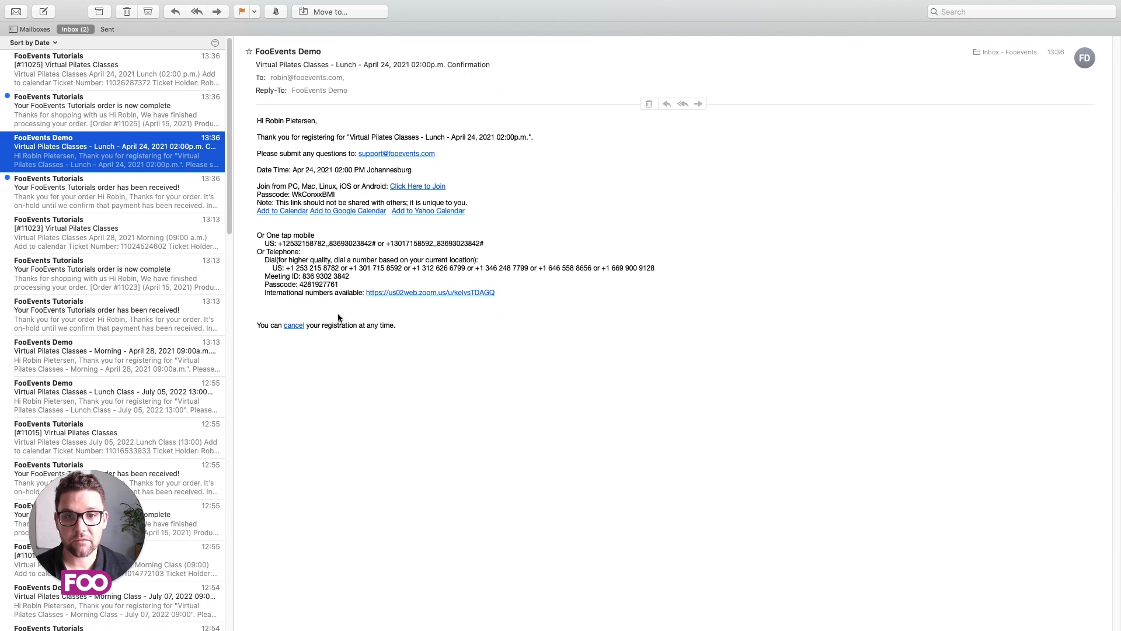